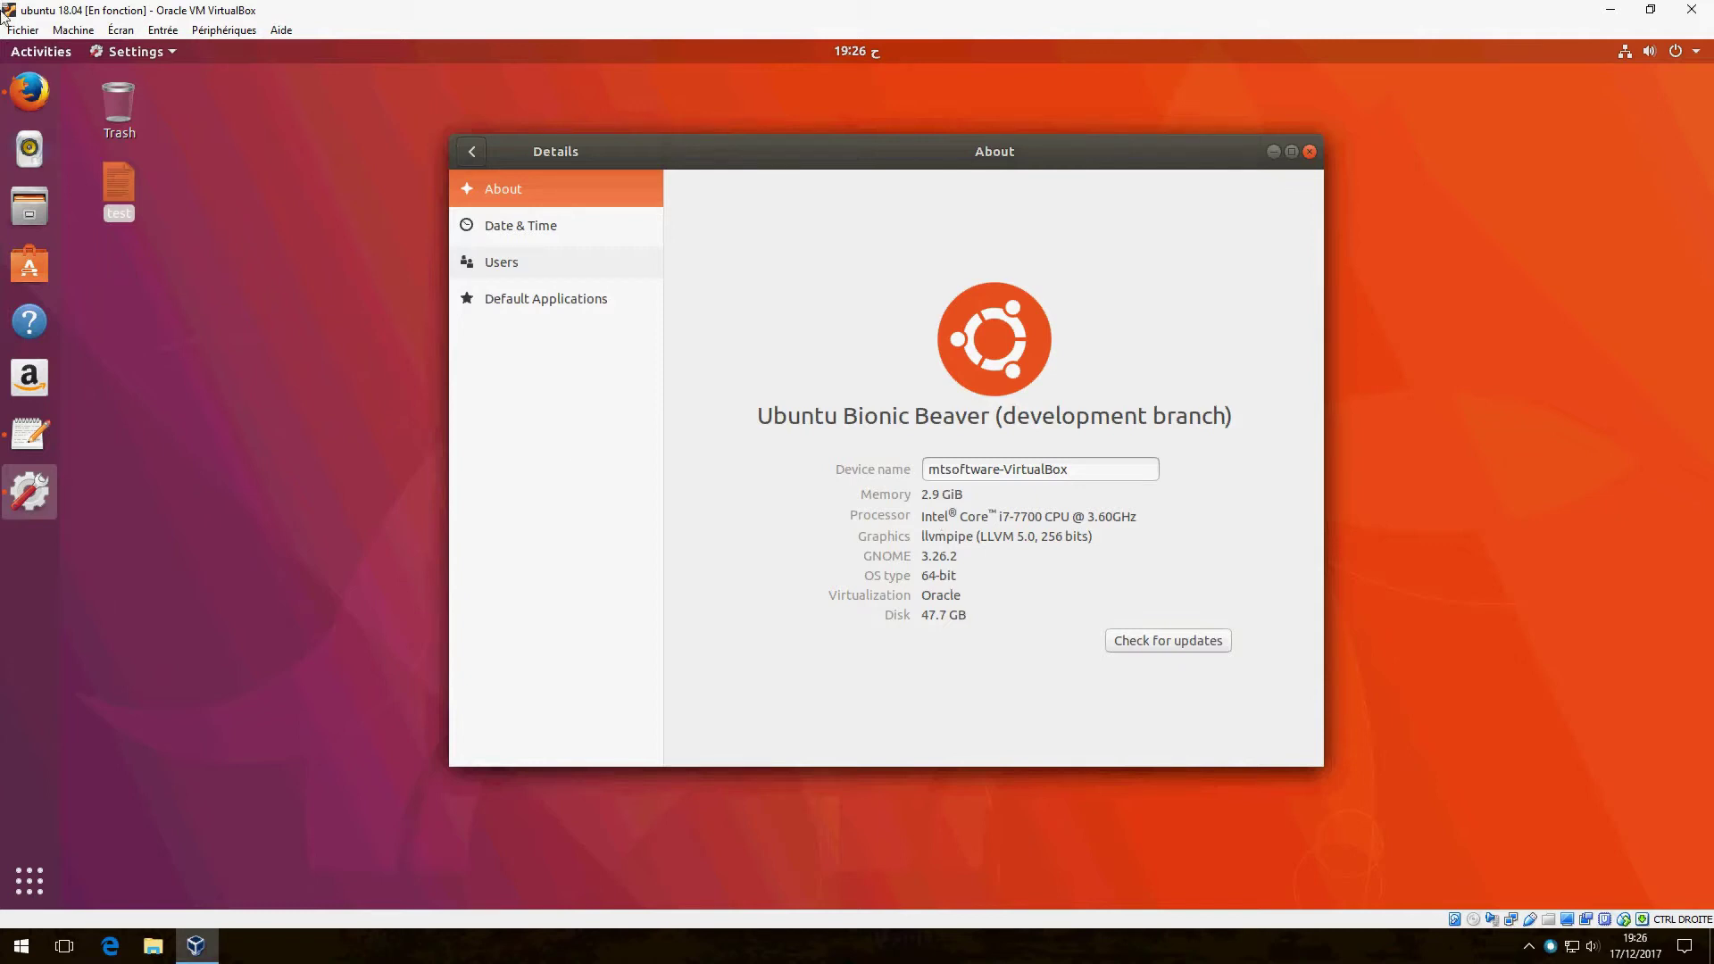
Step: In Firefox, save suru-icon-theme-master.zip to disk from the OMG! Ubuntu article's 'Download Suru Icon Theme (.Zip)' link
click(29, 90)
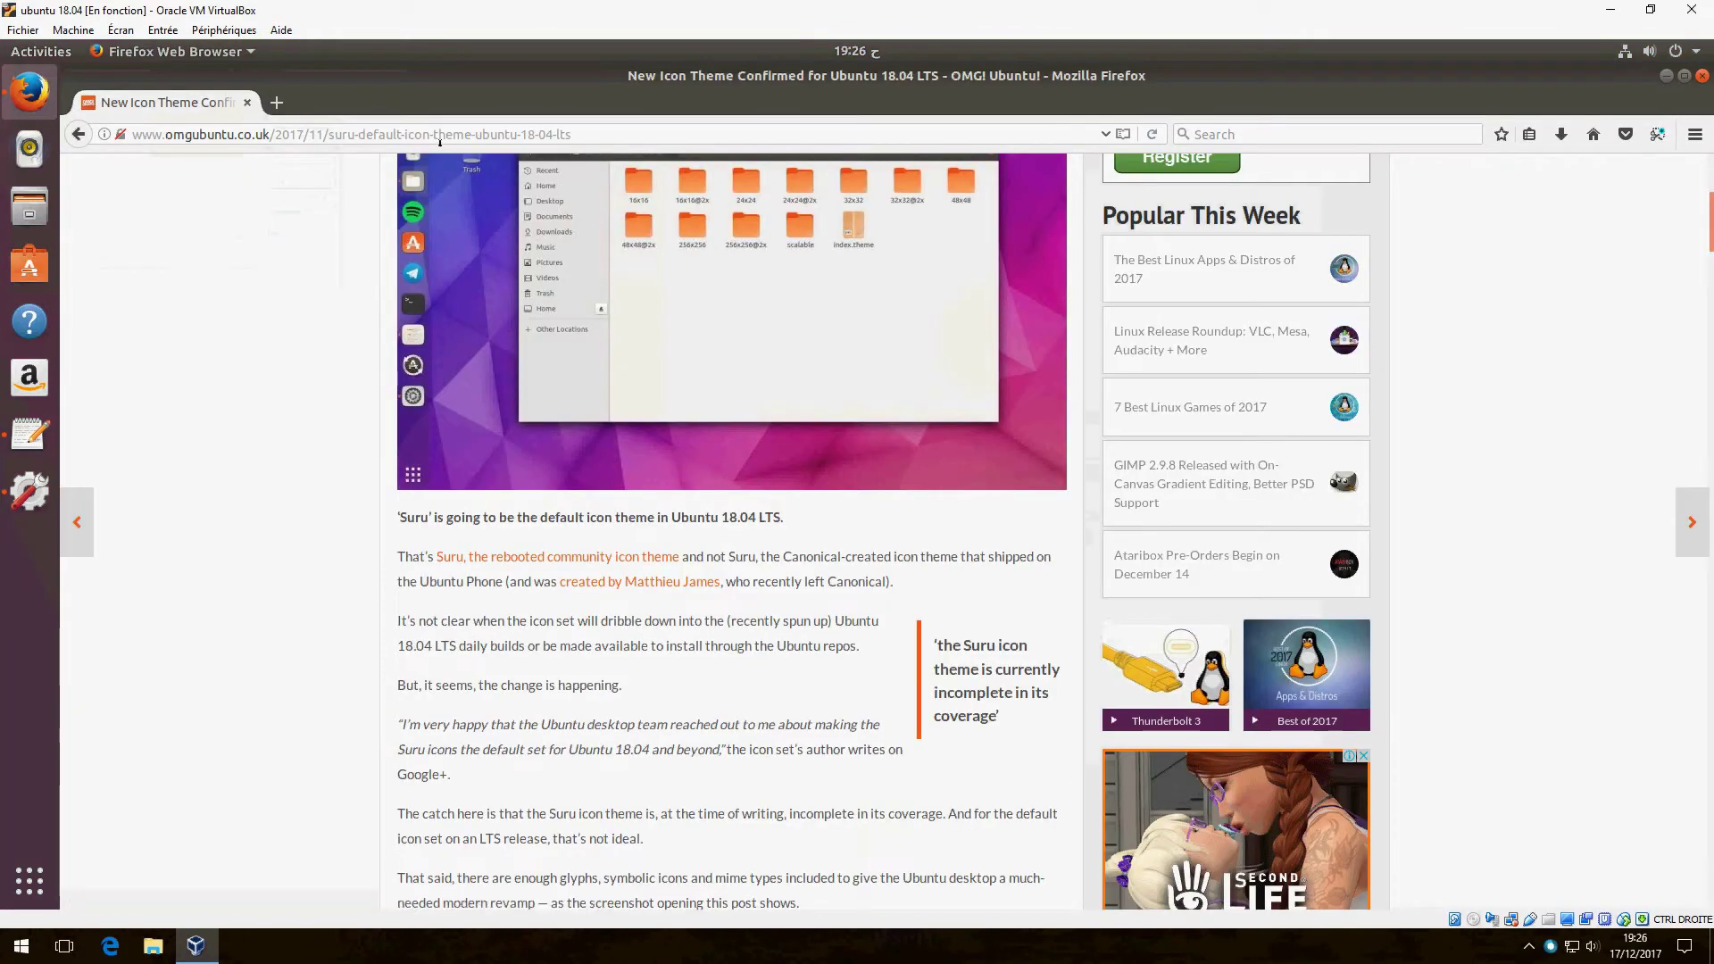
click(416, 135)
click(420, 135)
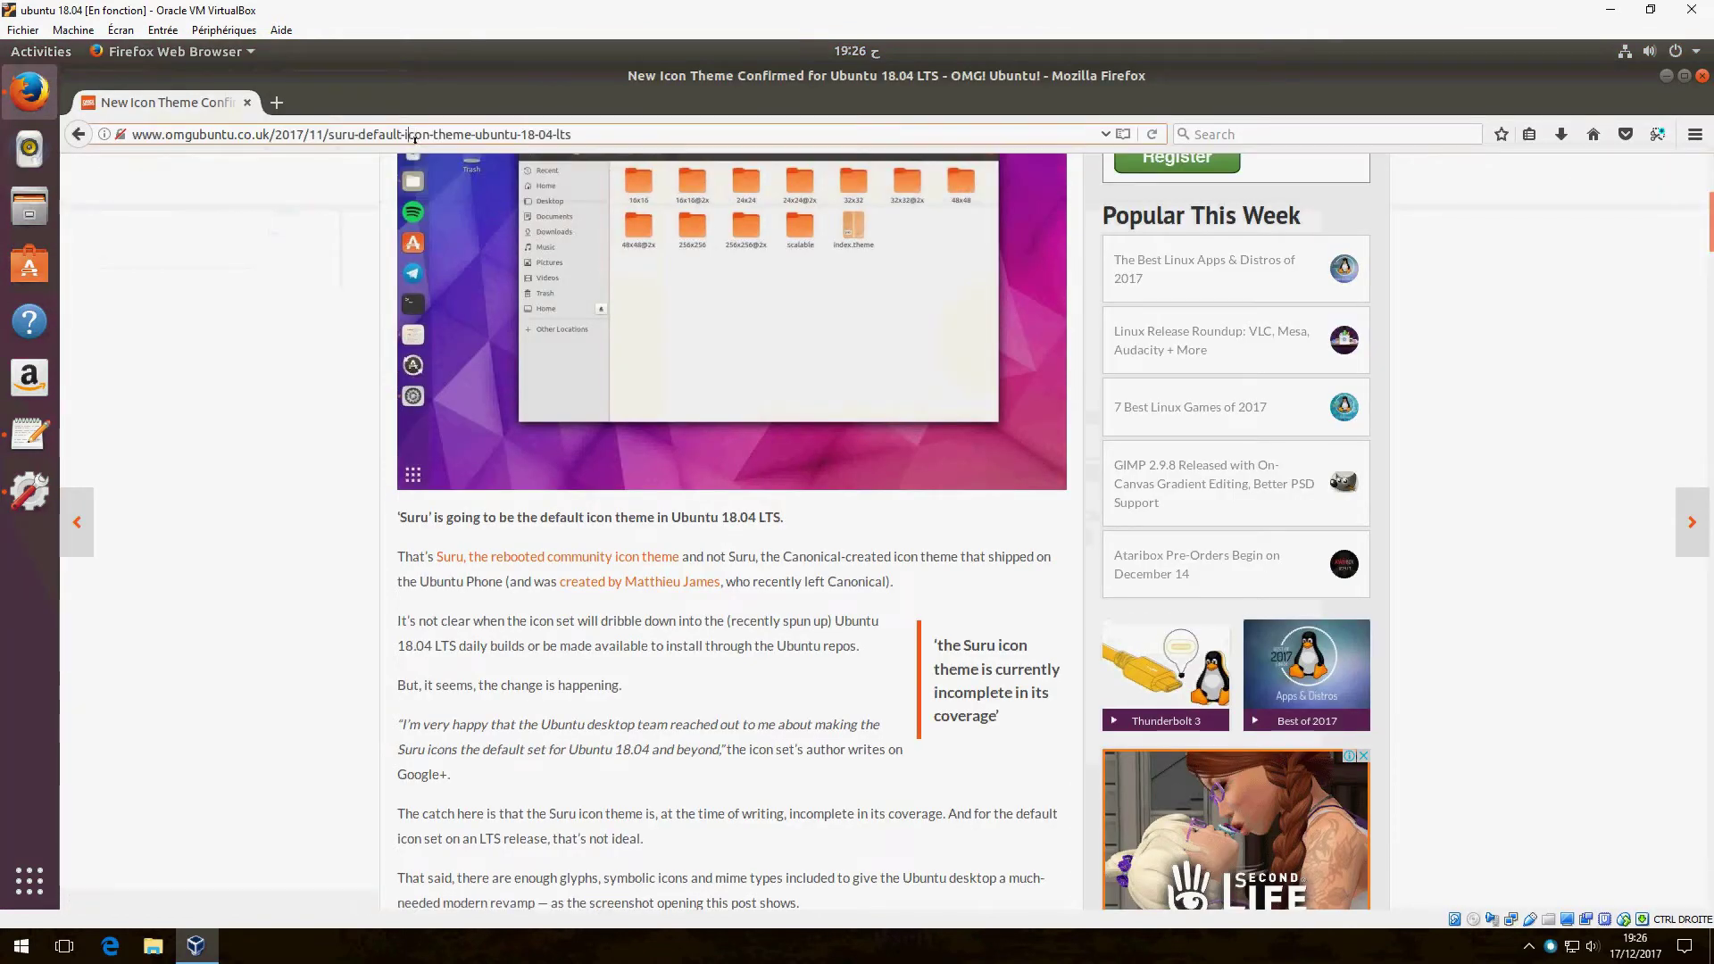
scroll(331, 446, down, 5)
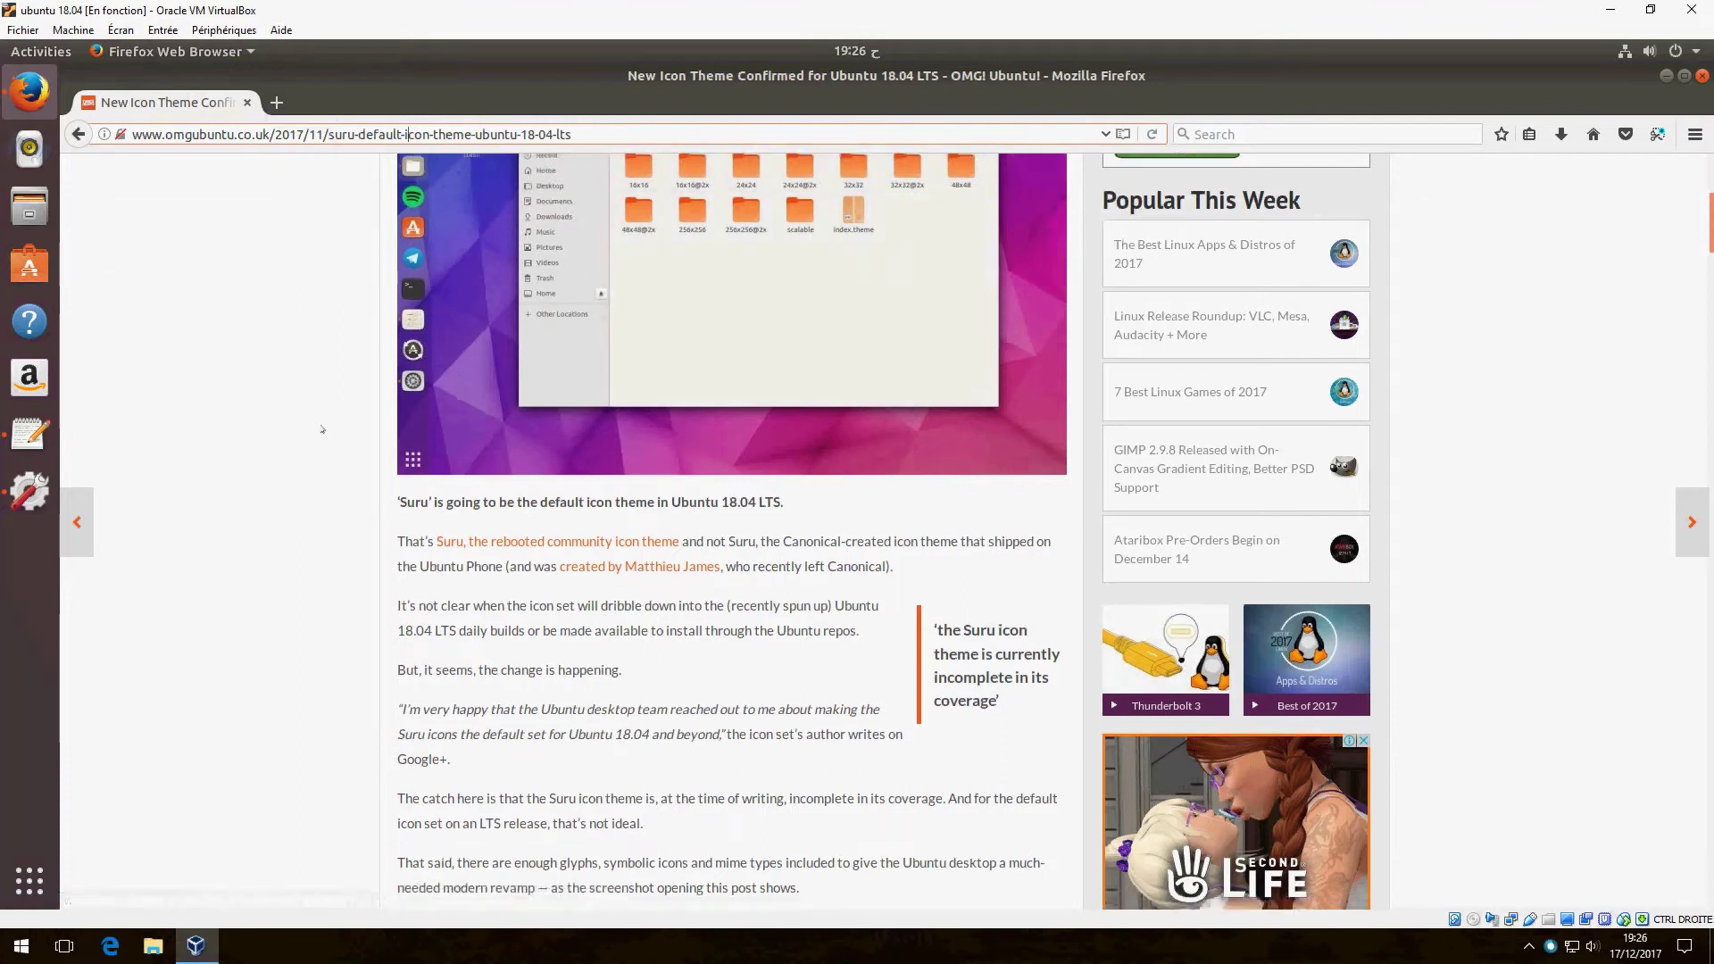
scroll(330, 446, down, 6)
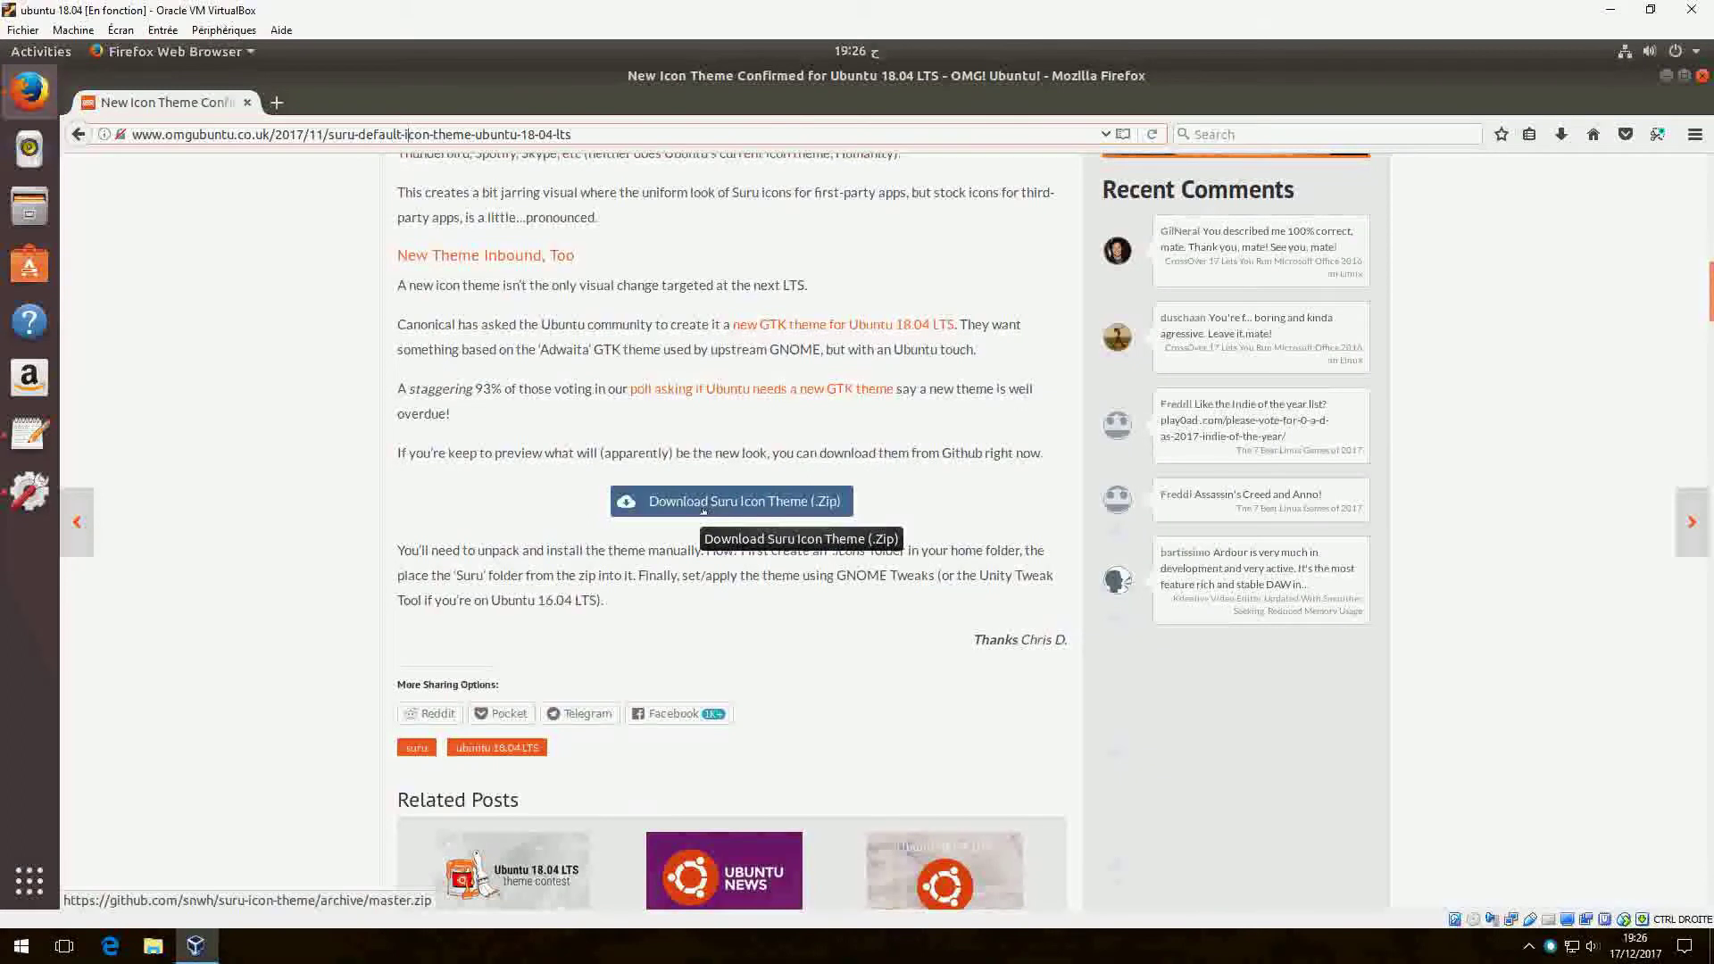
click(705, 502)
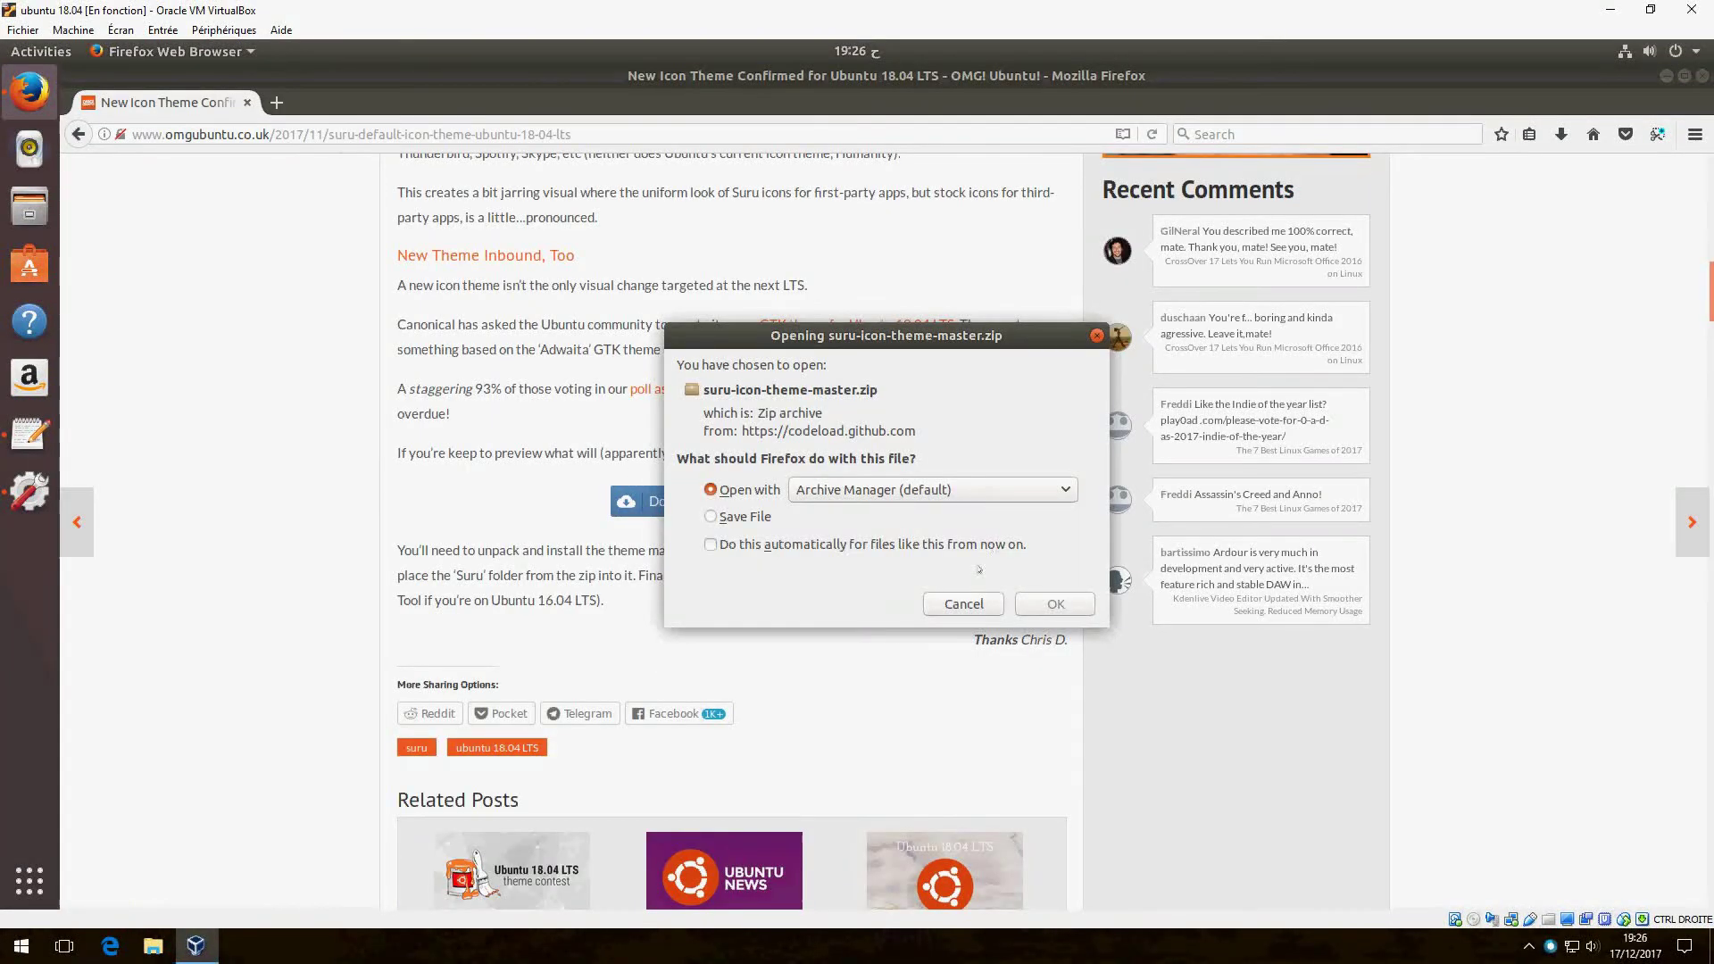
click(738, 523)
click(1054, 604)
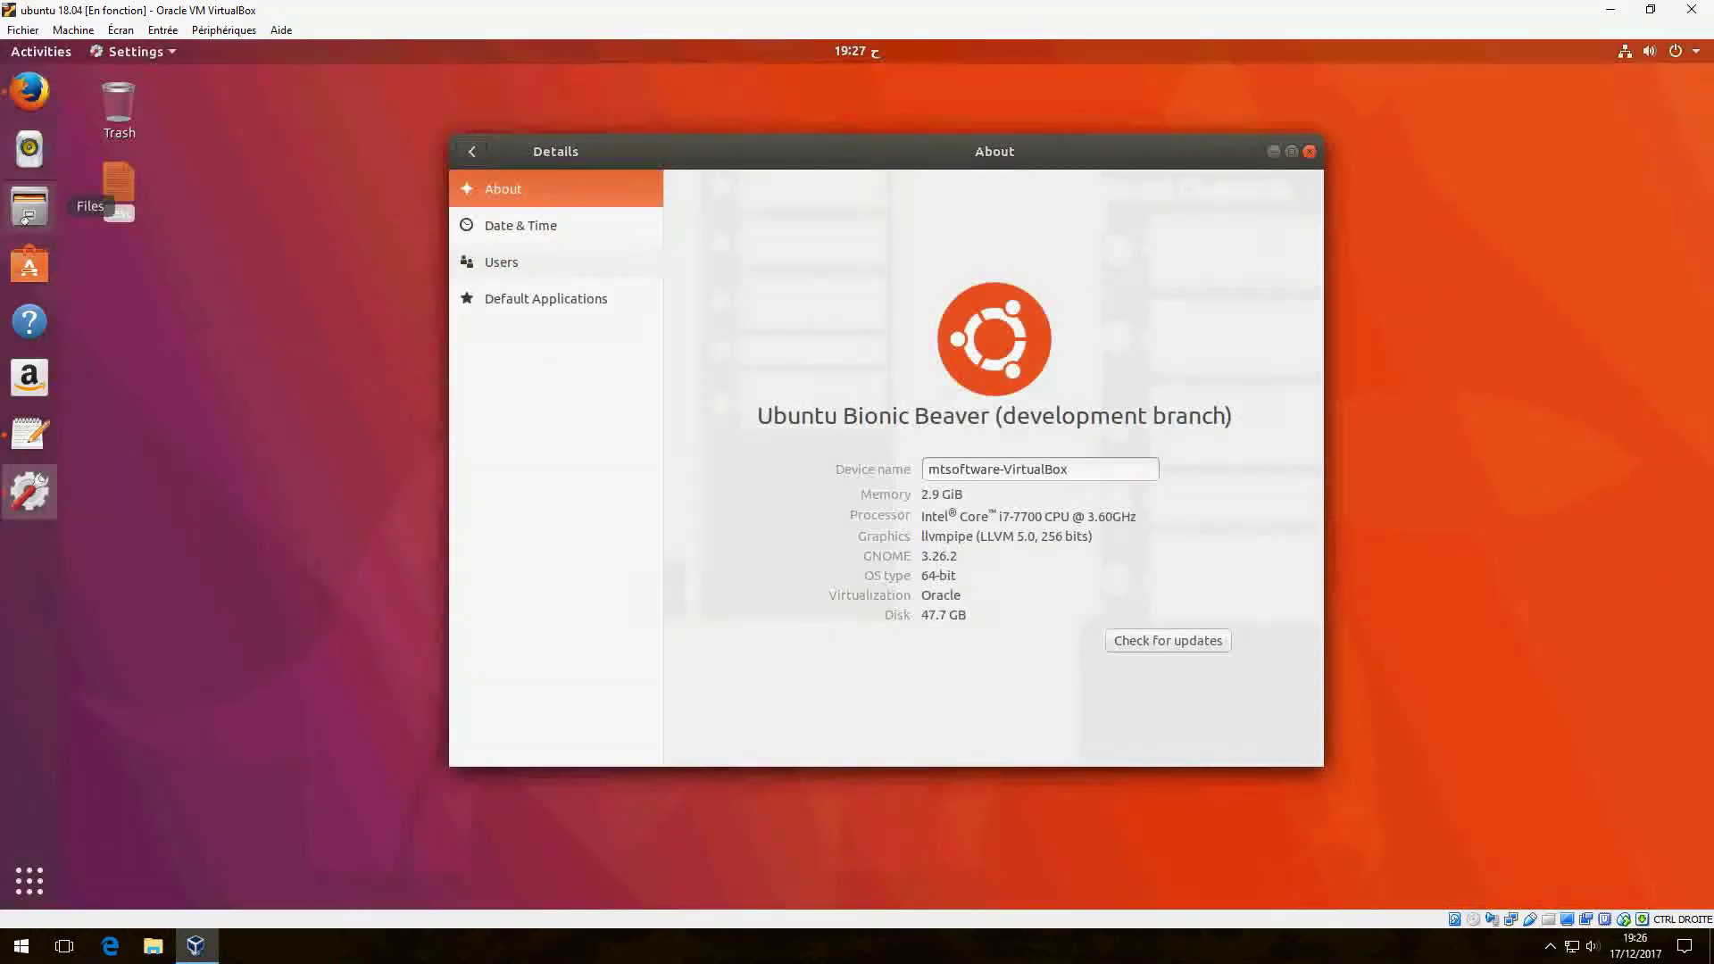
Step: Extract suru-icon-theme-master.zip in Downloads and copy its Suru folder
click(30, 211)
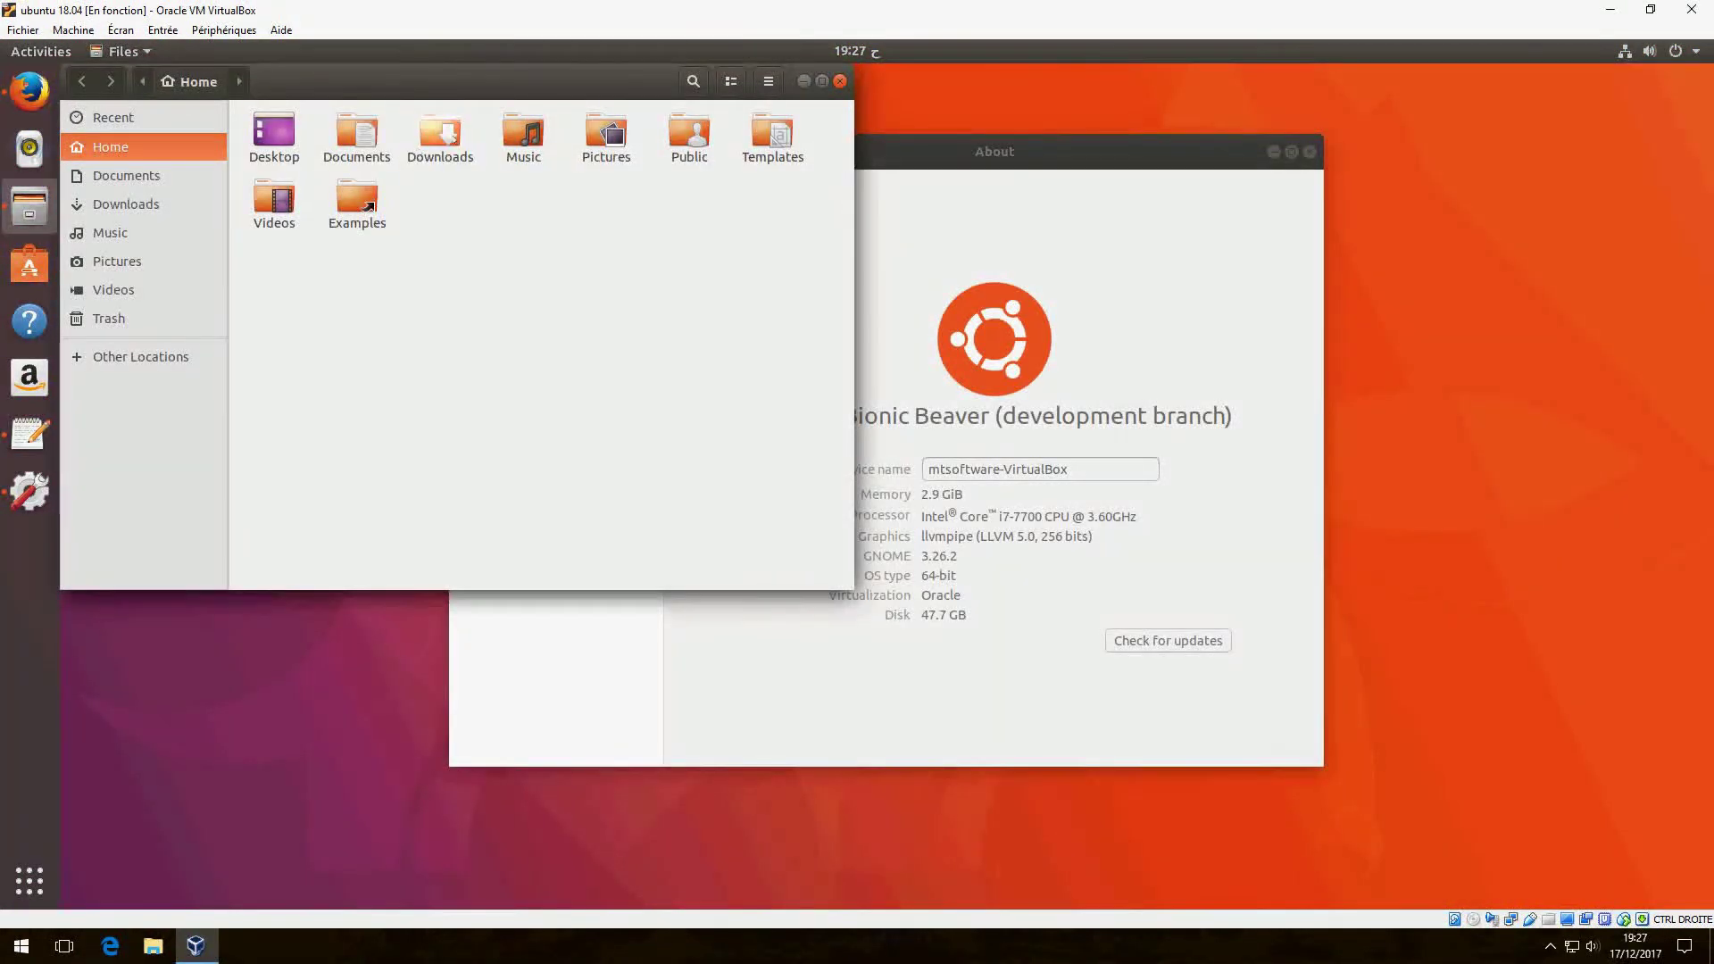
double_click(450, 136)
right_click(275, 134)
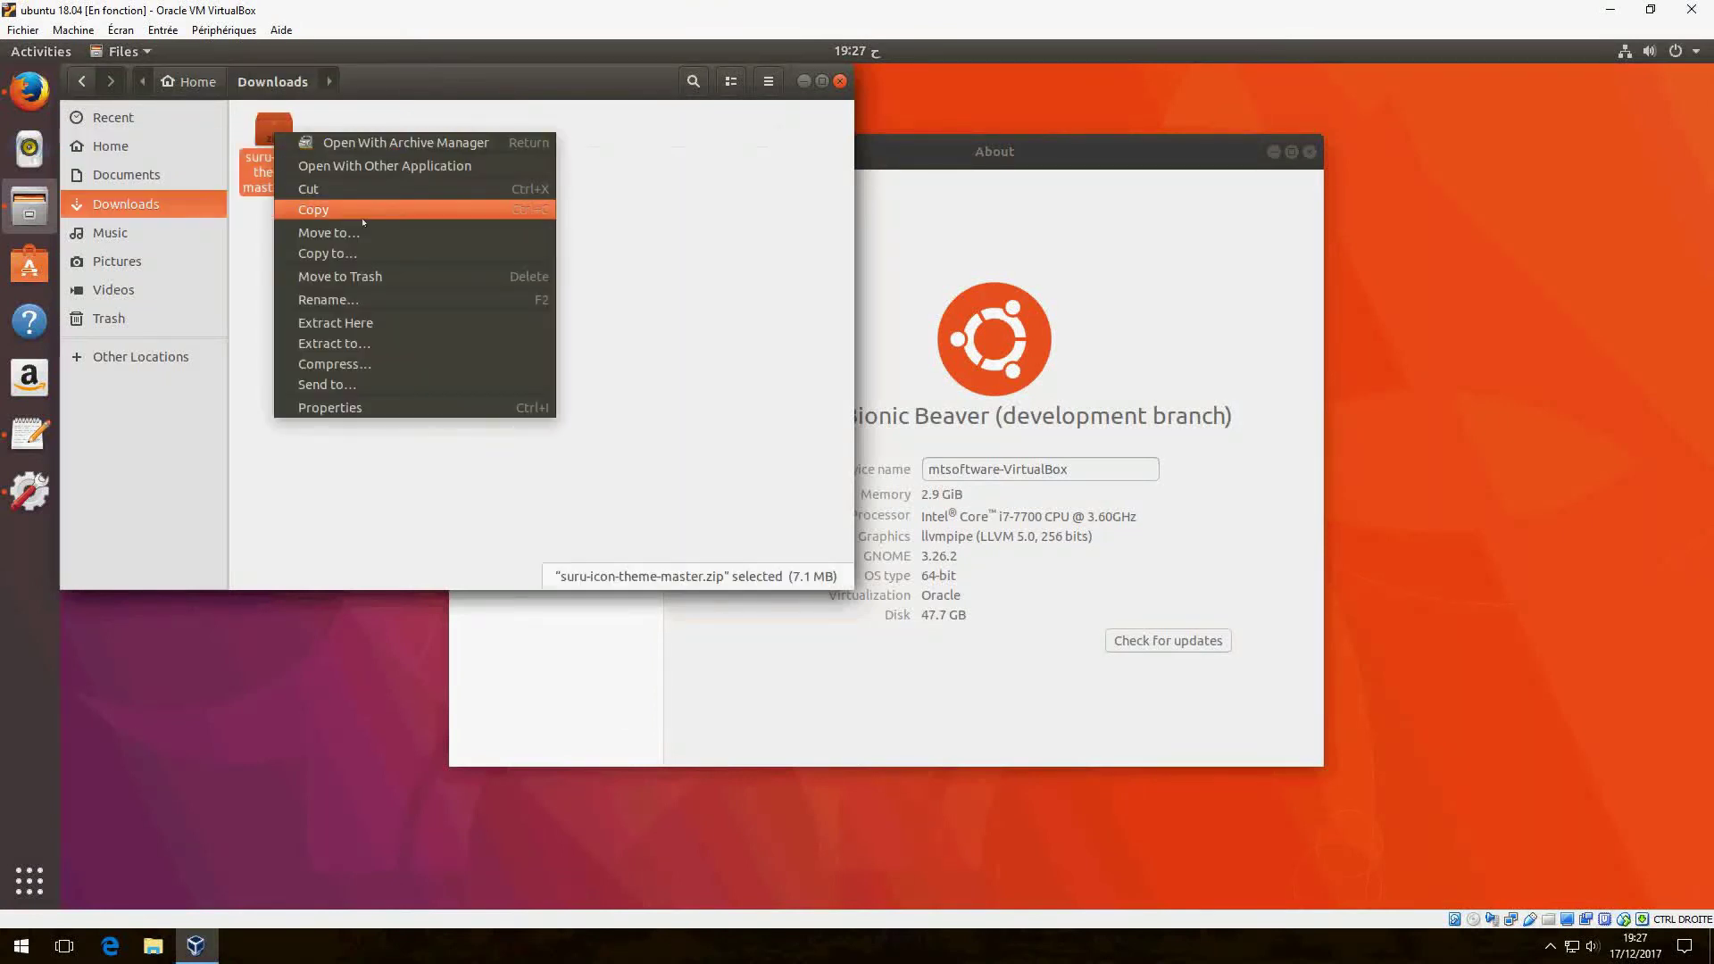
click(354, 334)
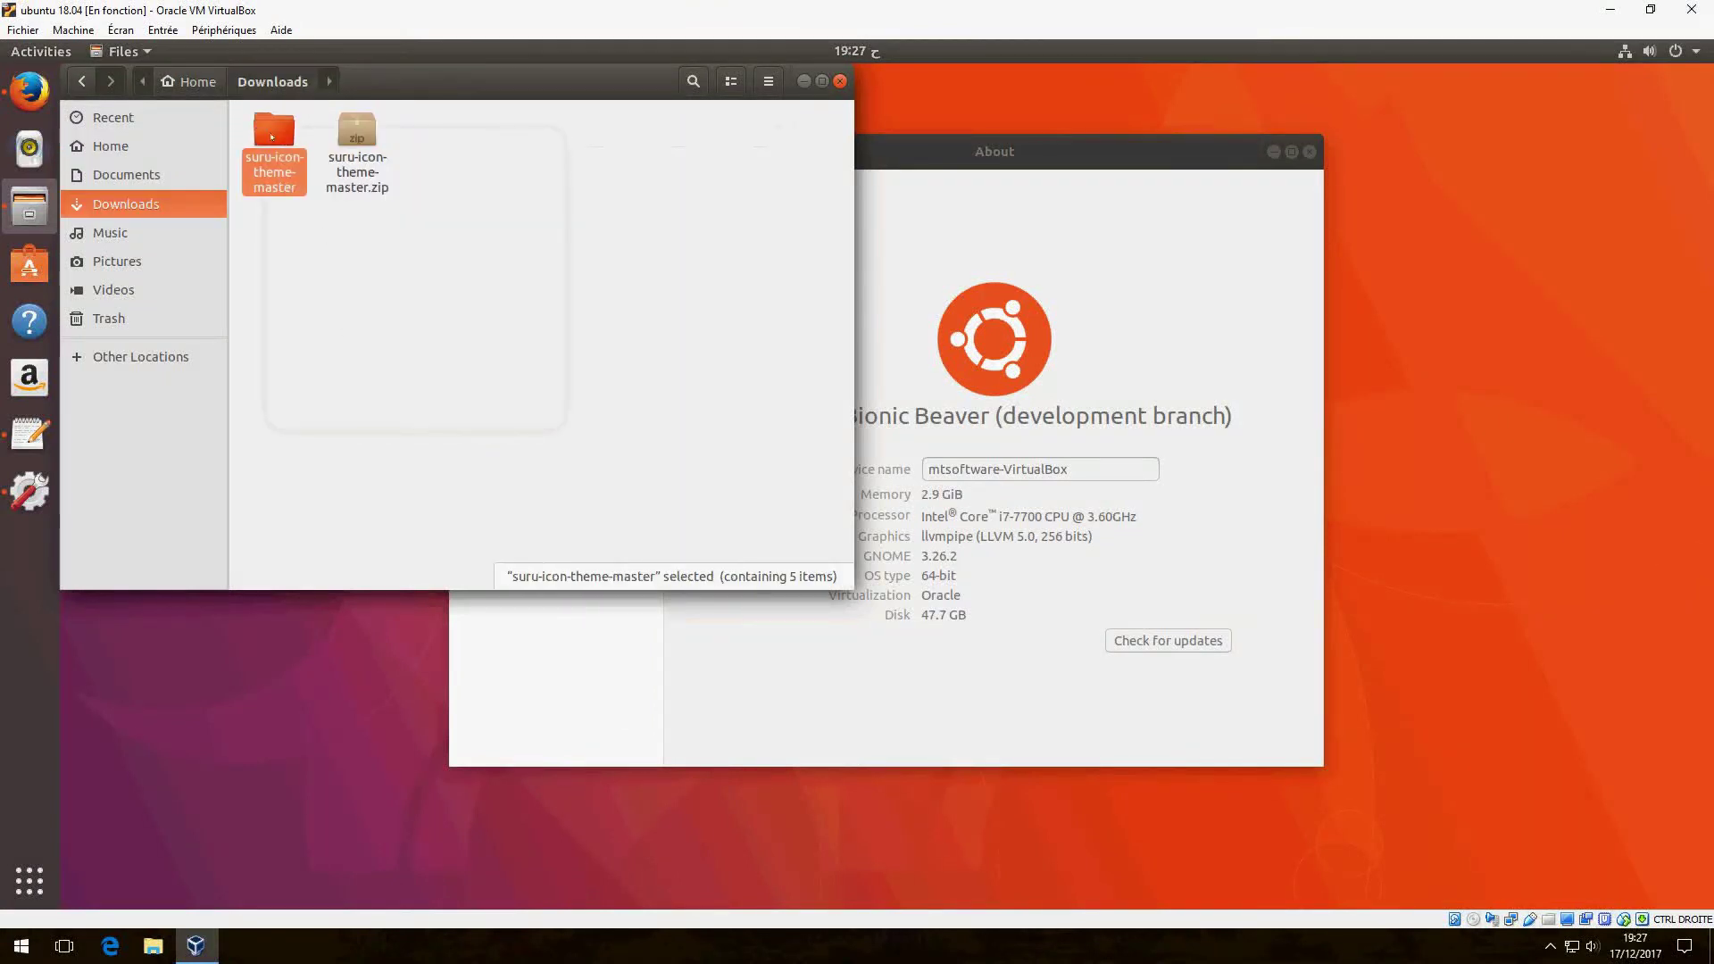
double_click(273, 136)
click(440, 132)
right_click(441, 136)
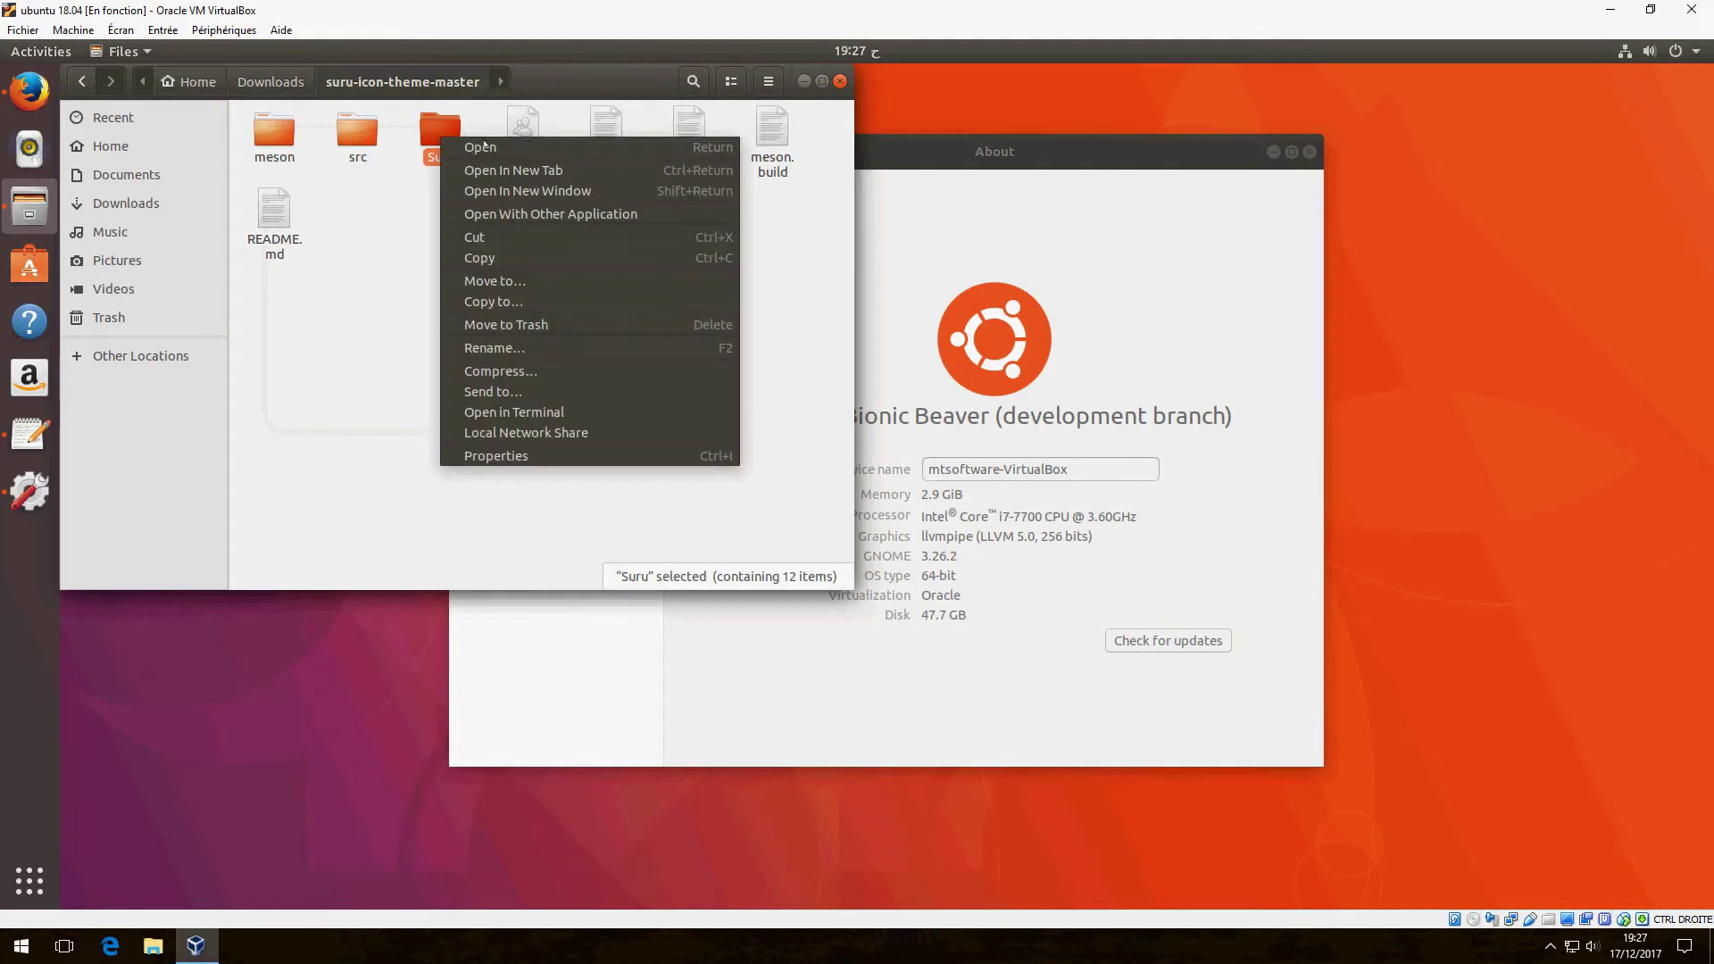
click(524, 267)
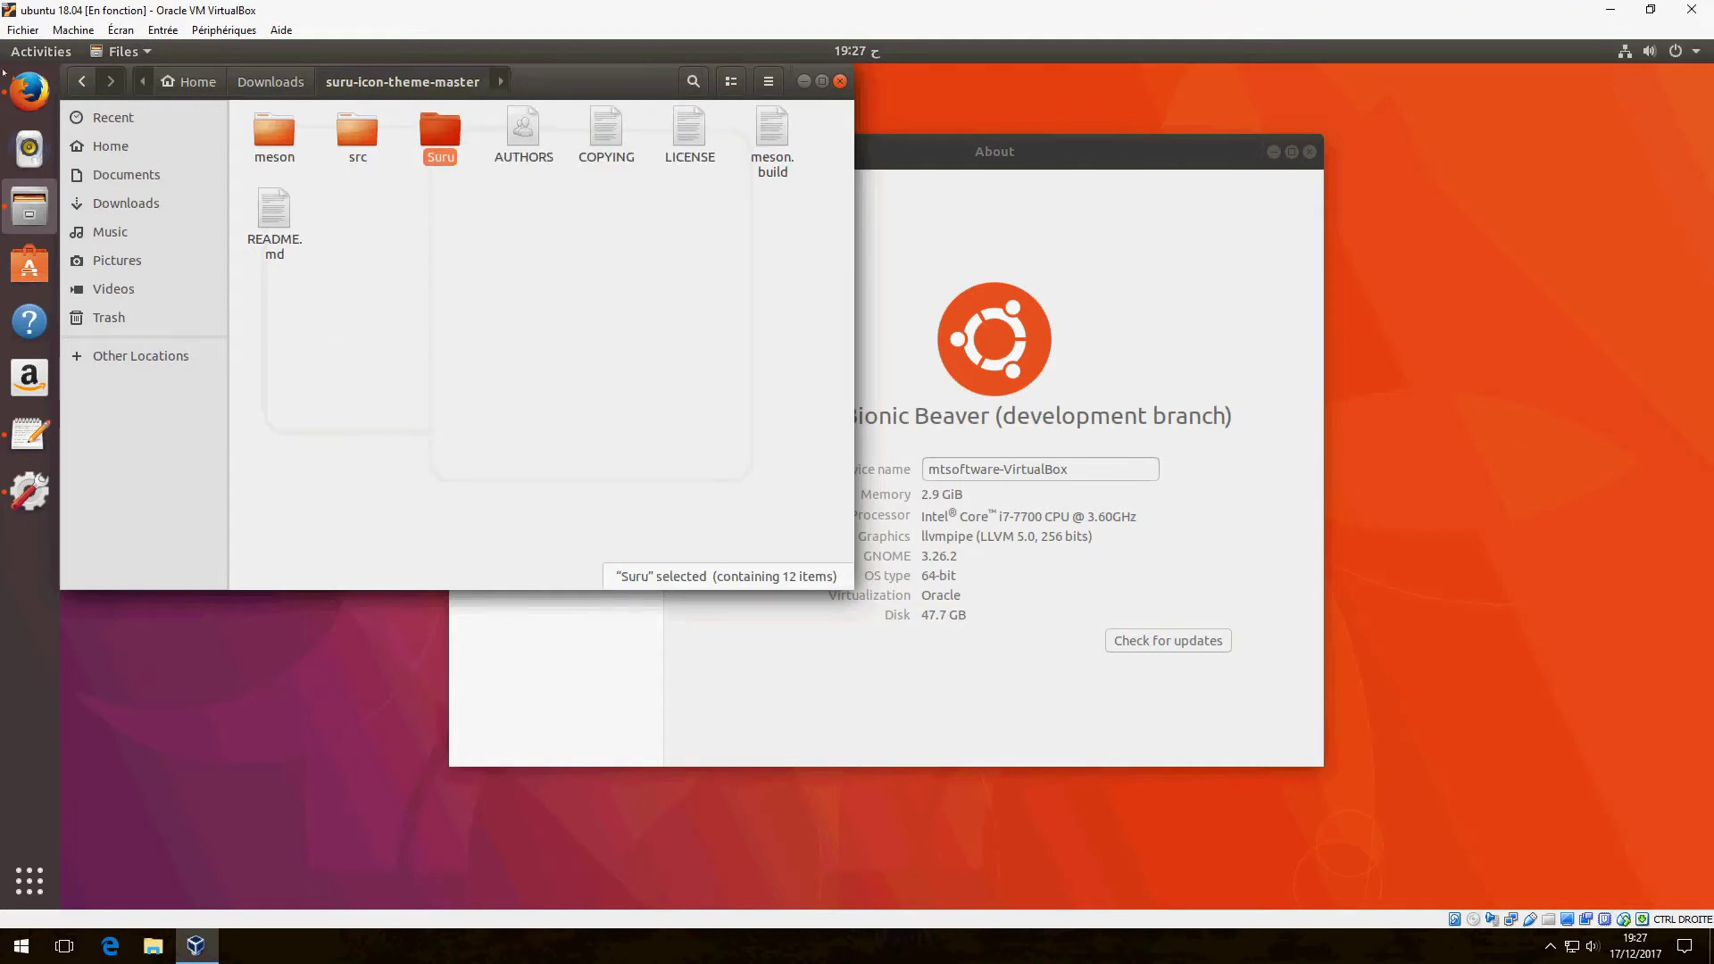
Step: Create a new folder named .icons in the Home folder
click(83, 81)
click(110, 146)
right_click(501, 345)
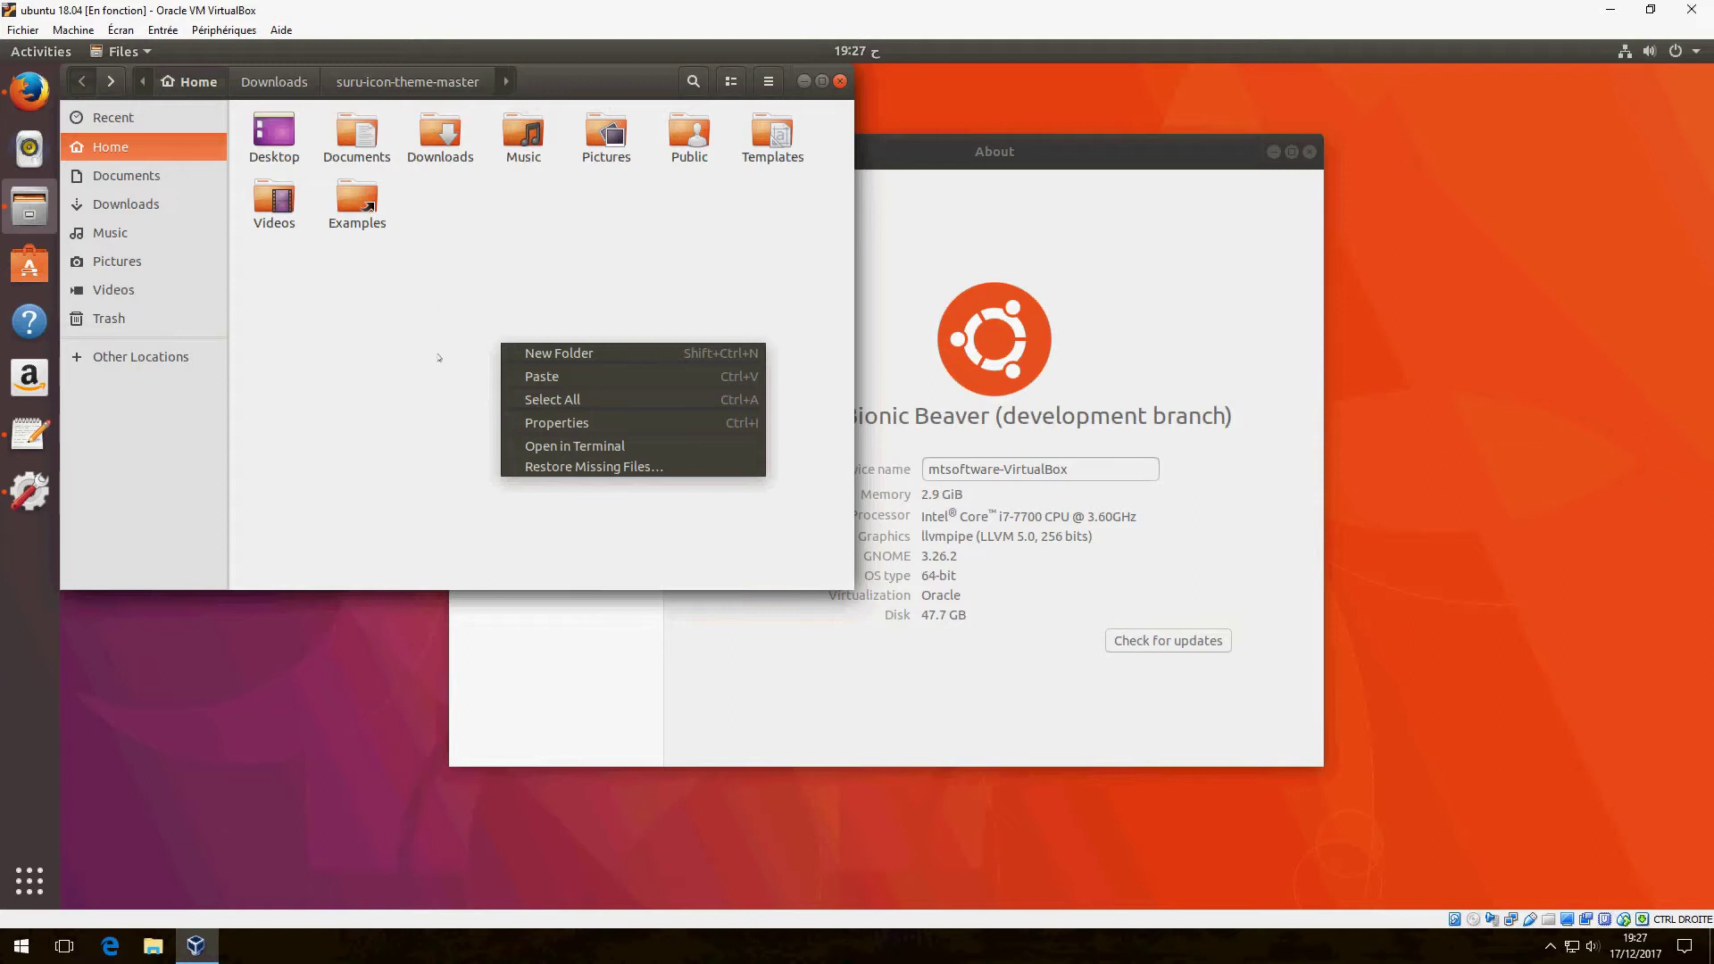
click(554, 353)
text(.)
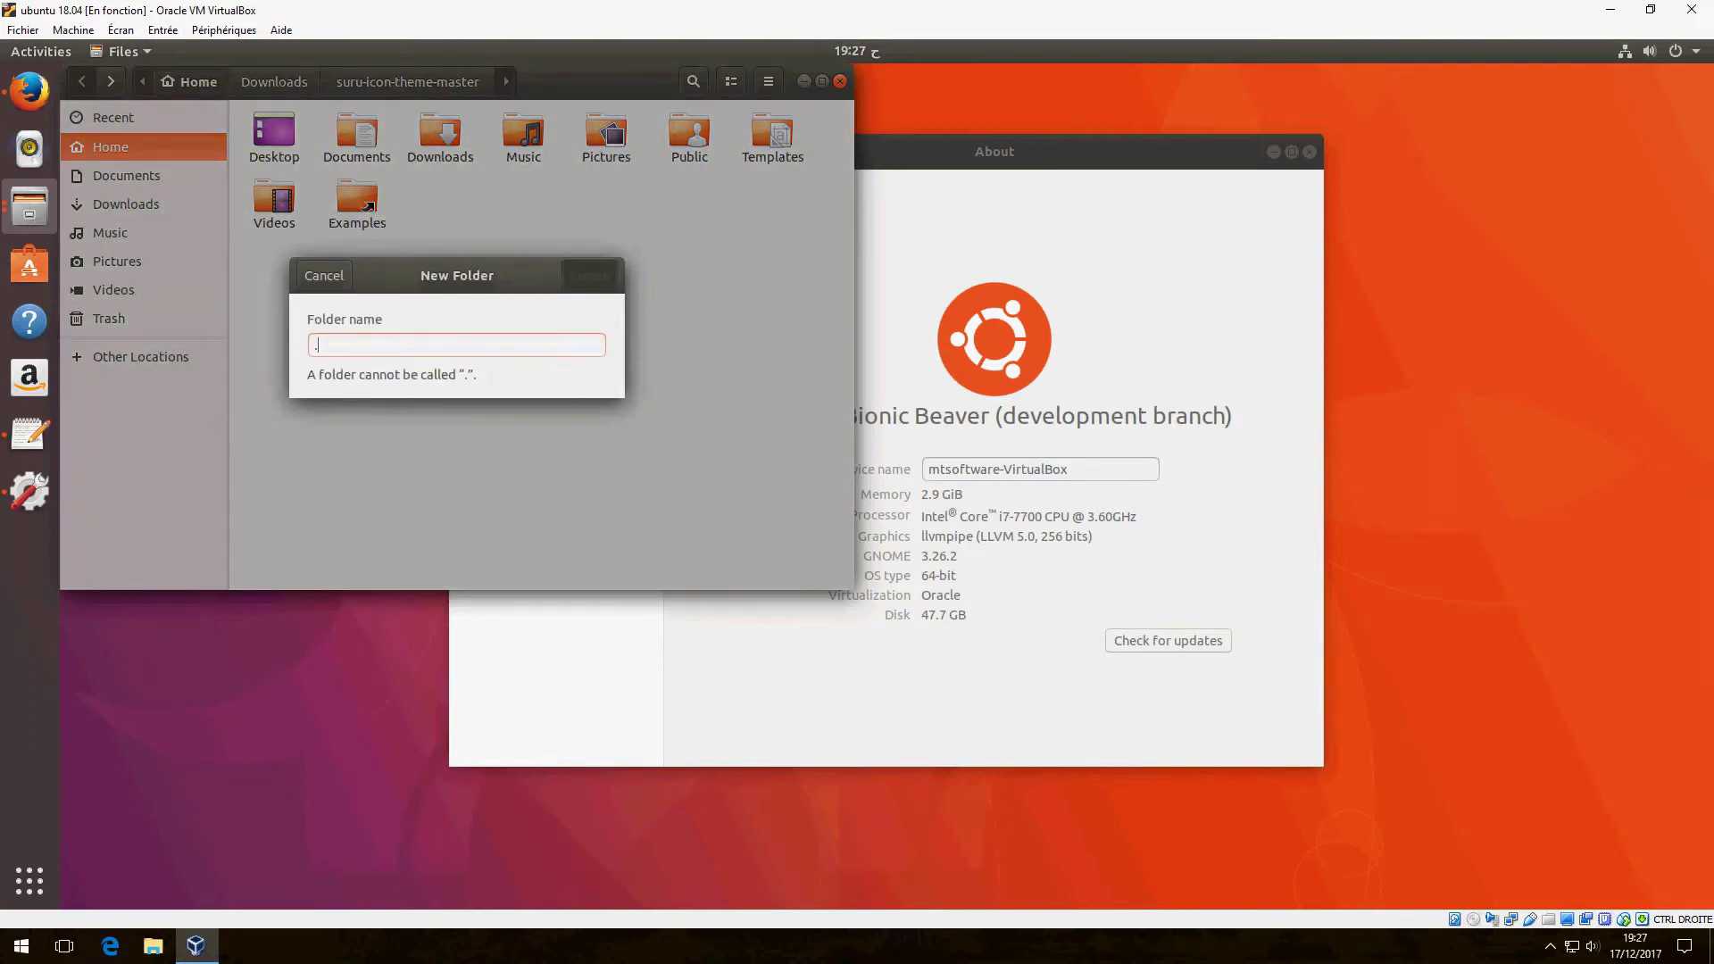
text(icons)
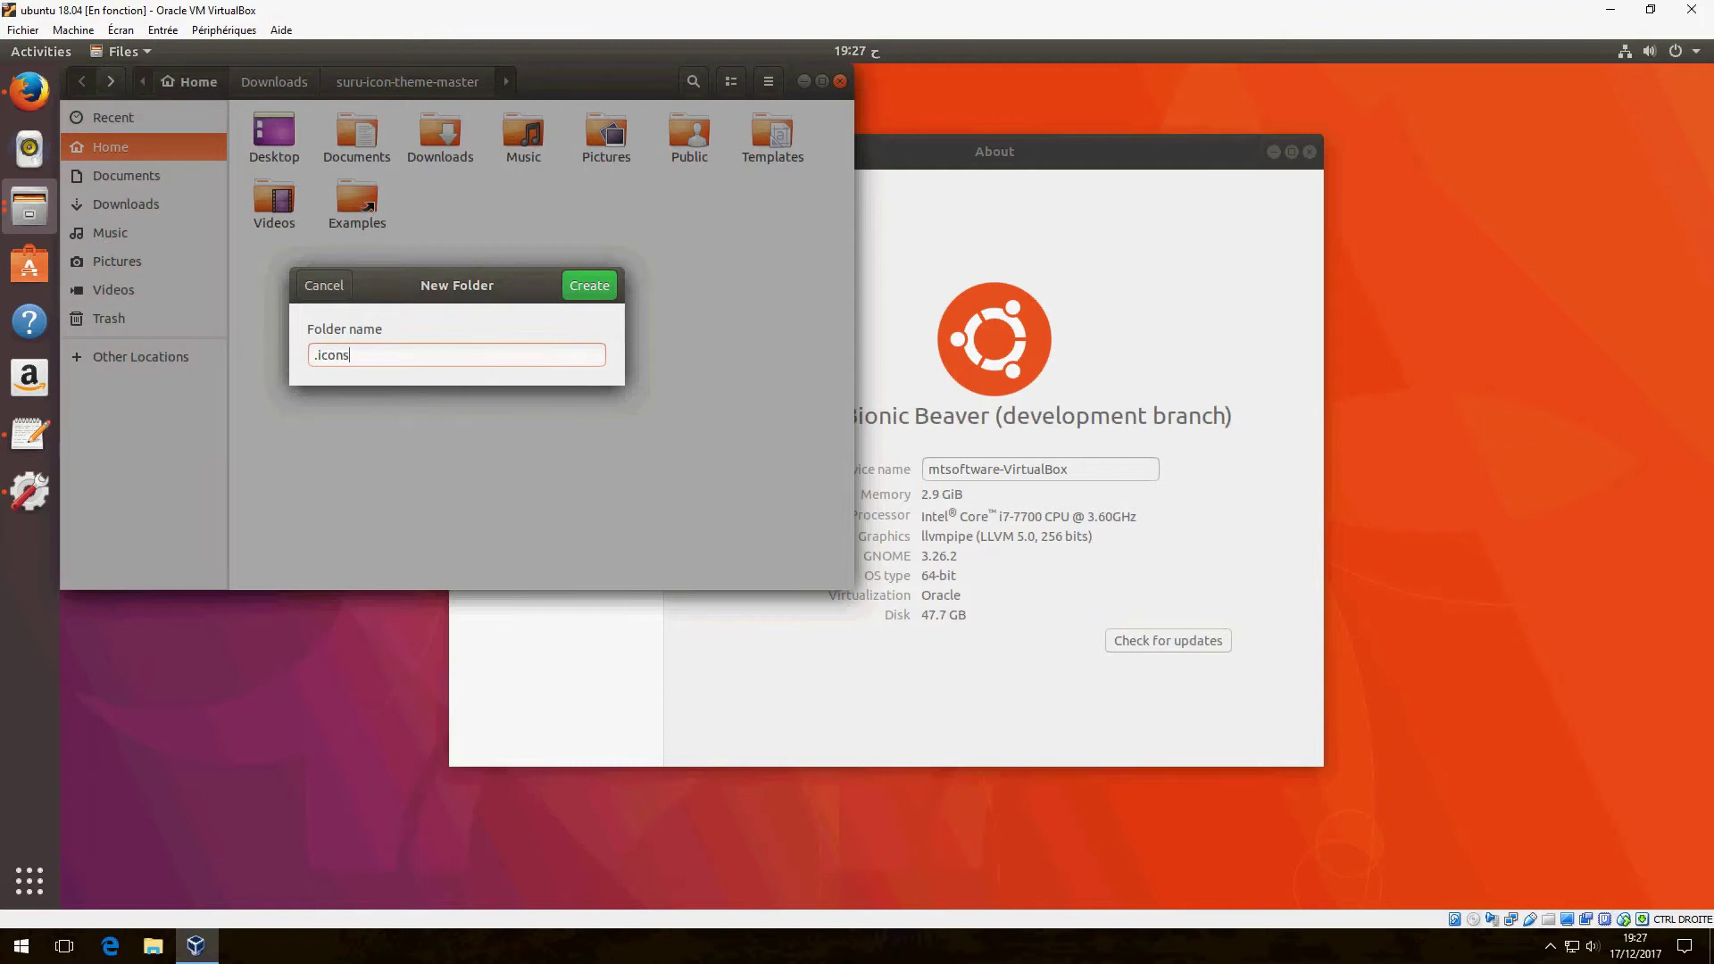
click(580, 287)
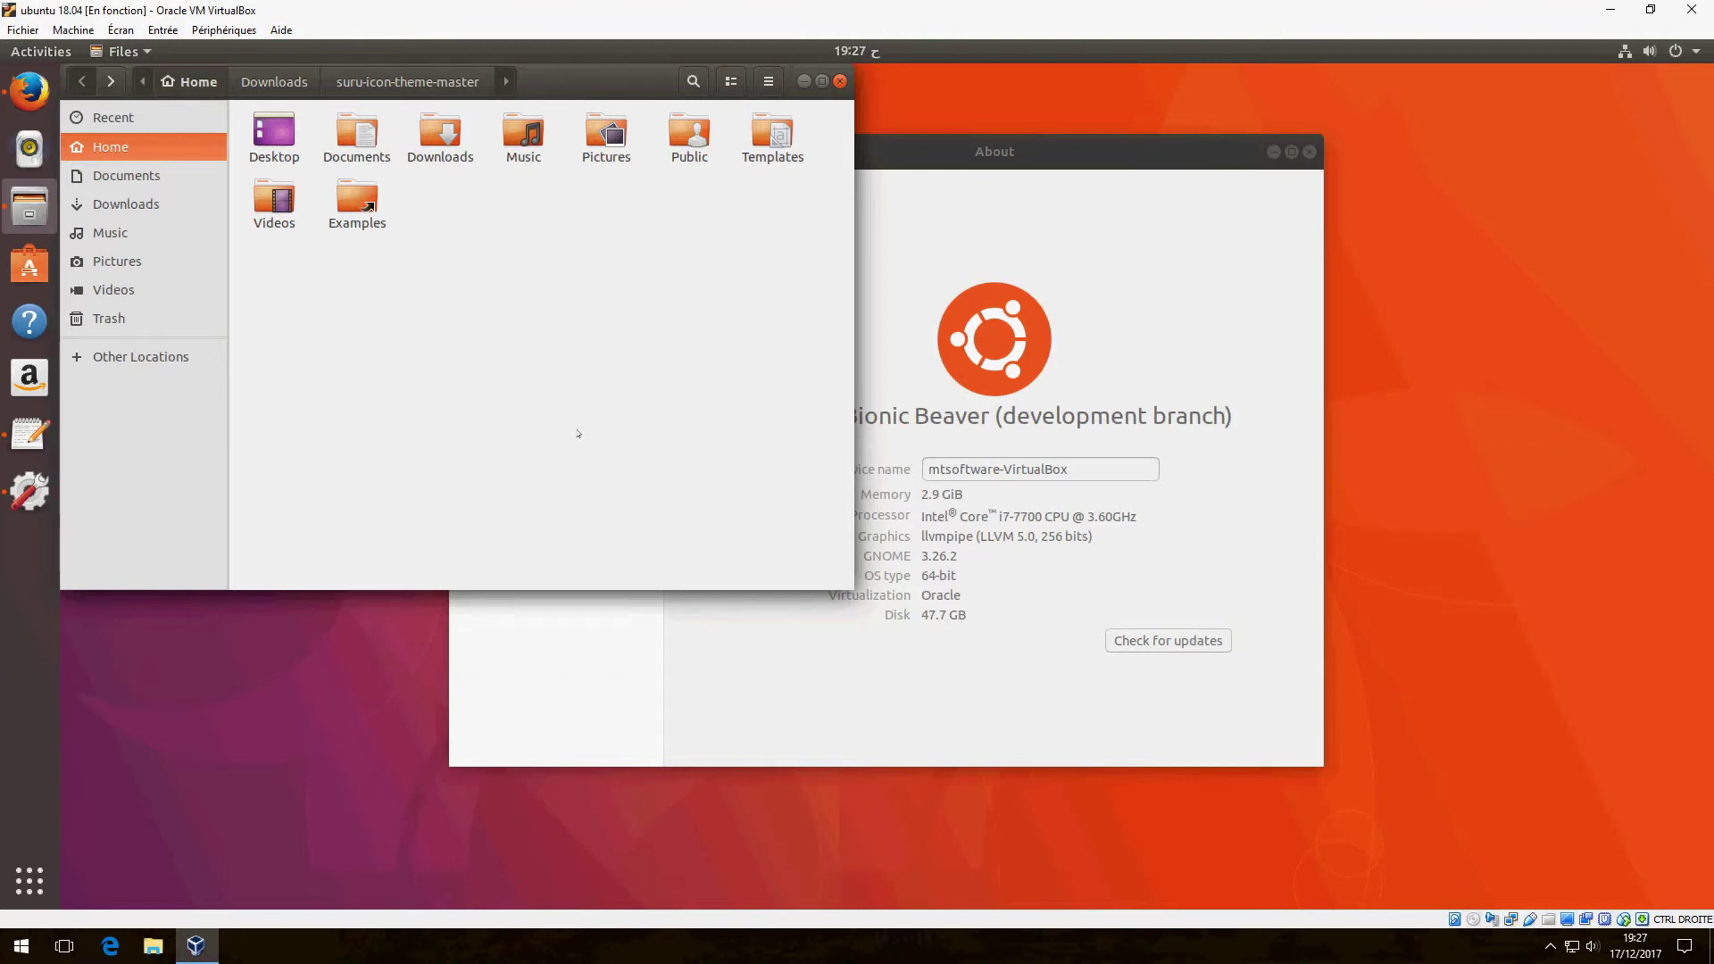
Step: Show hidden files, paste Suru into .icons, check its contents, and close Files
key(ctrl+h)
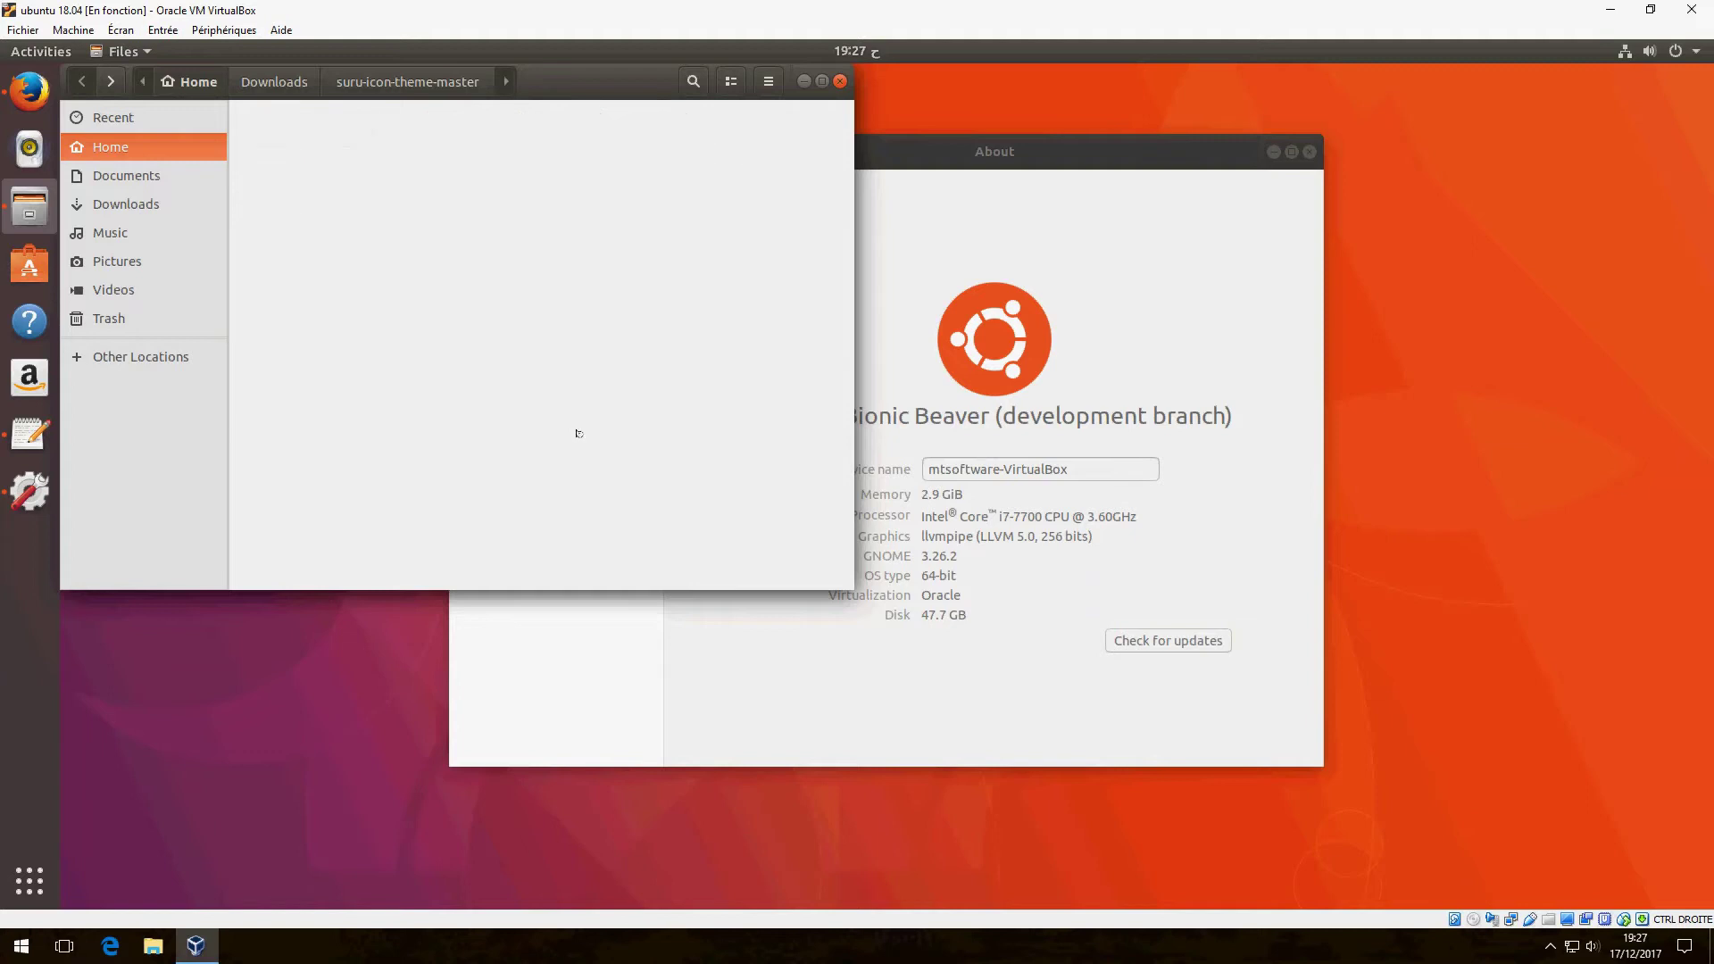
double_click(519, 202)
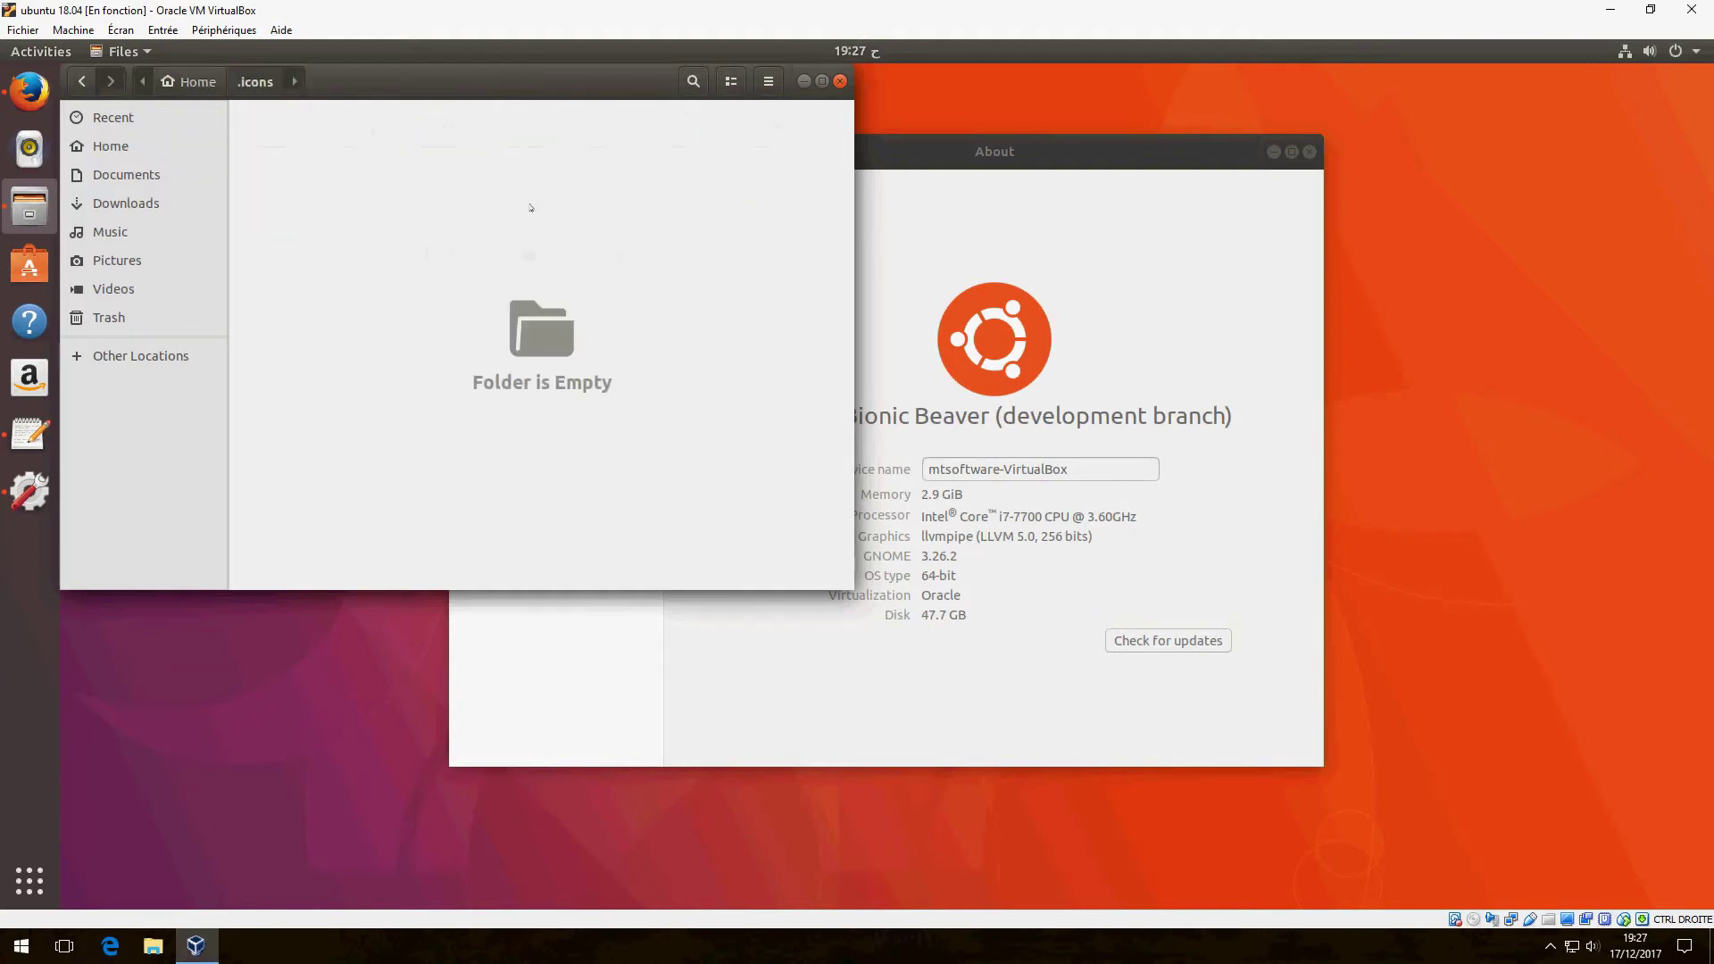
right_click(469, 251)
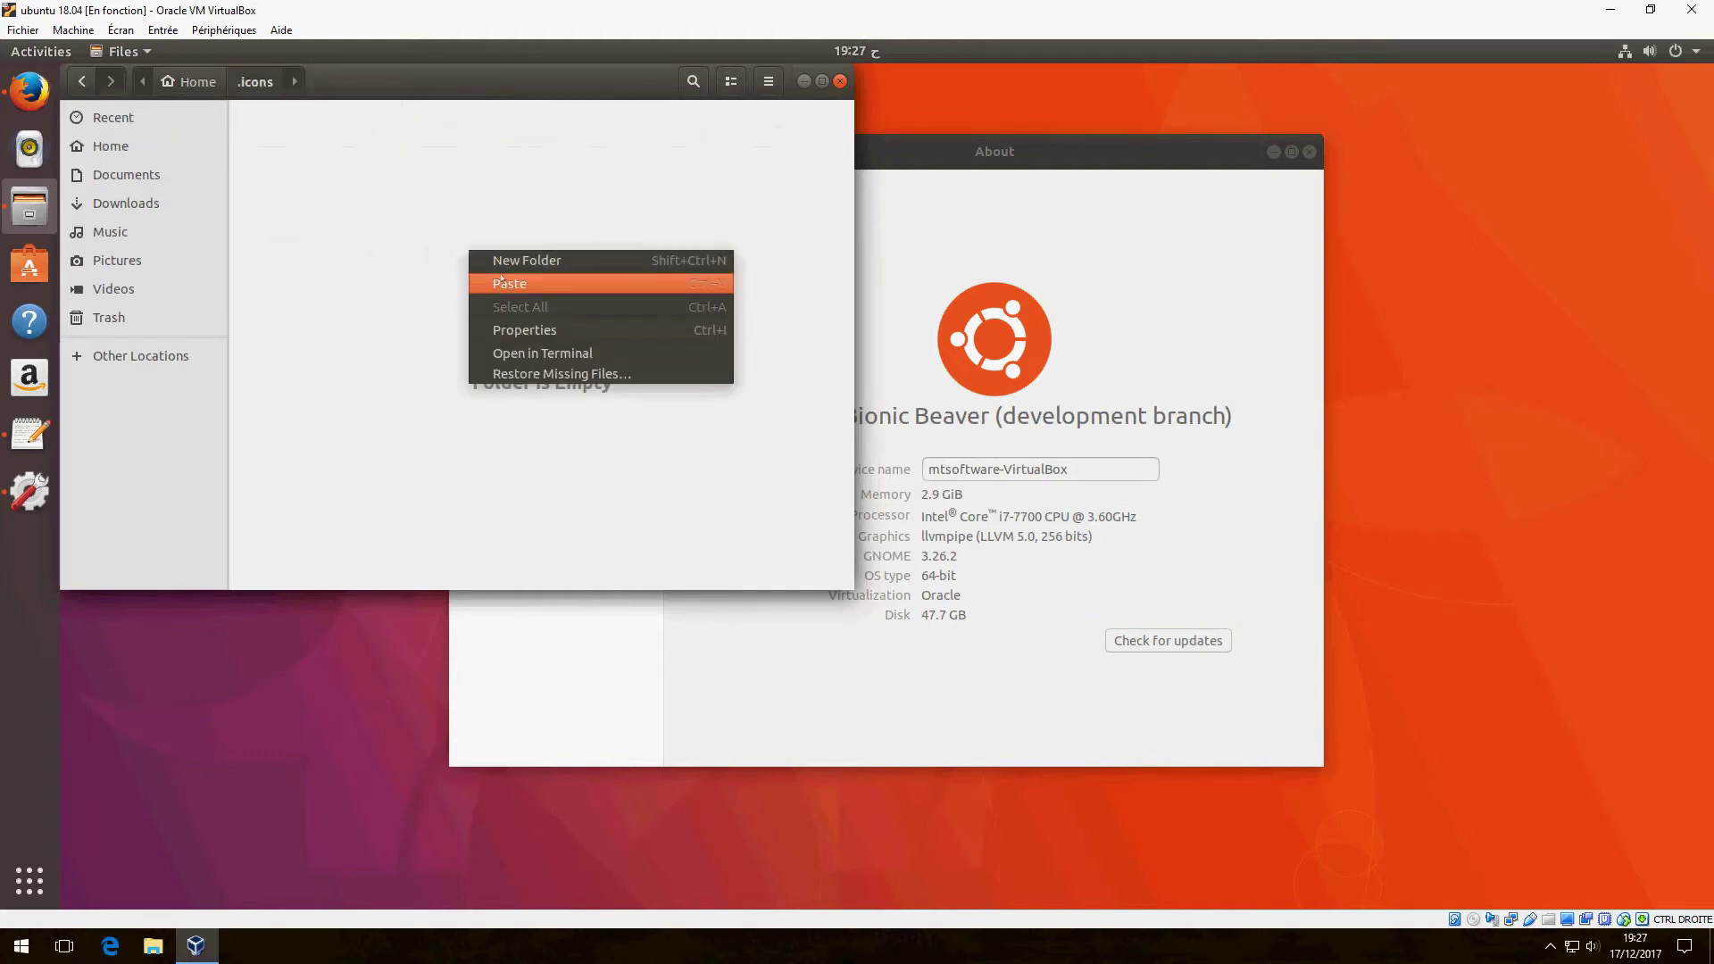
click(507, 283)
double_click(288, 130)
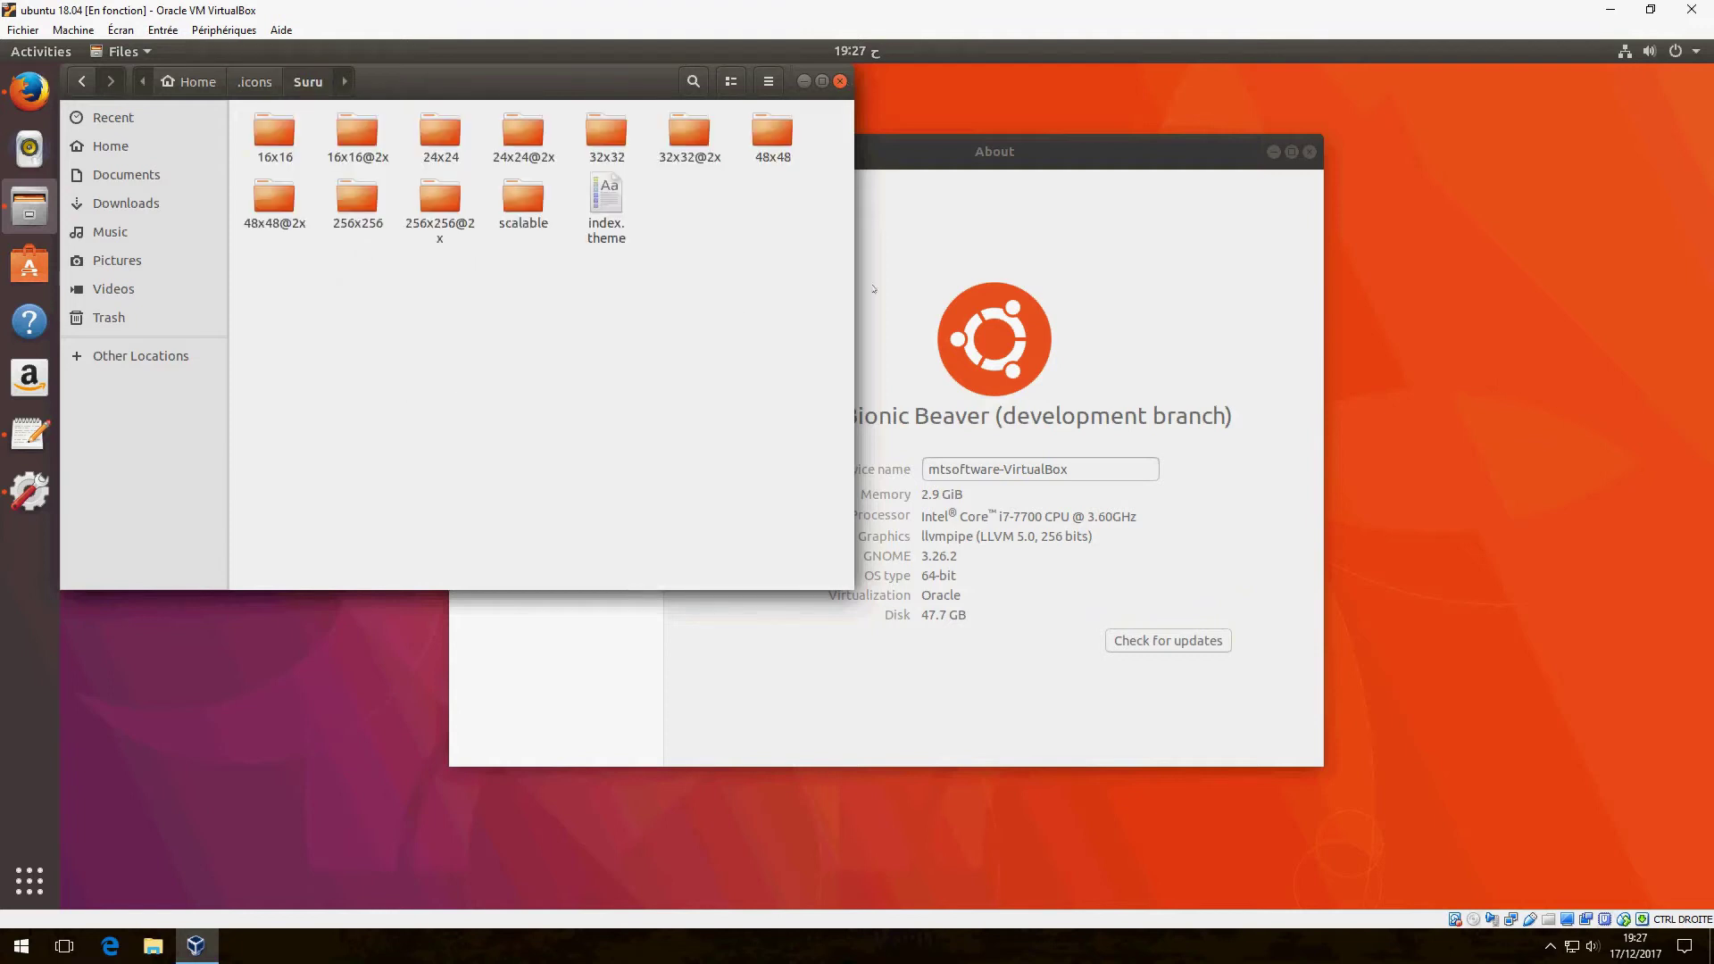
click(840, 81)
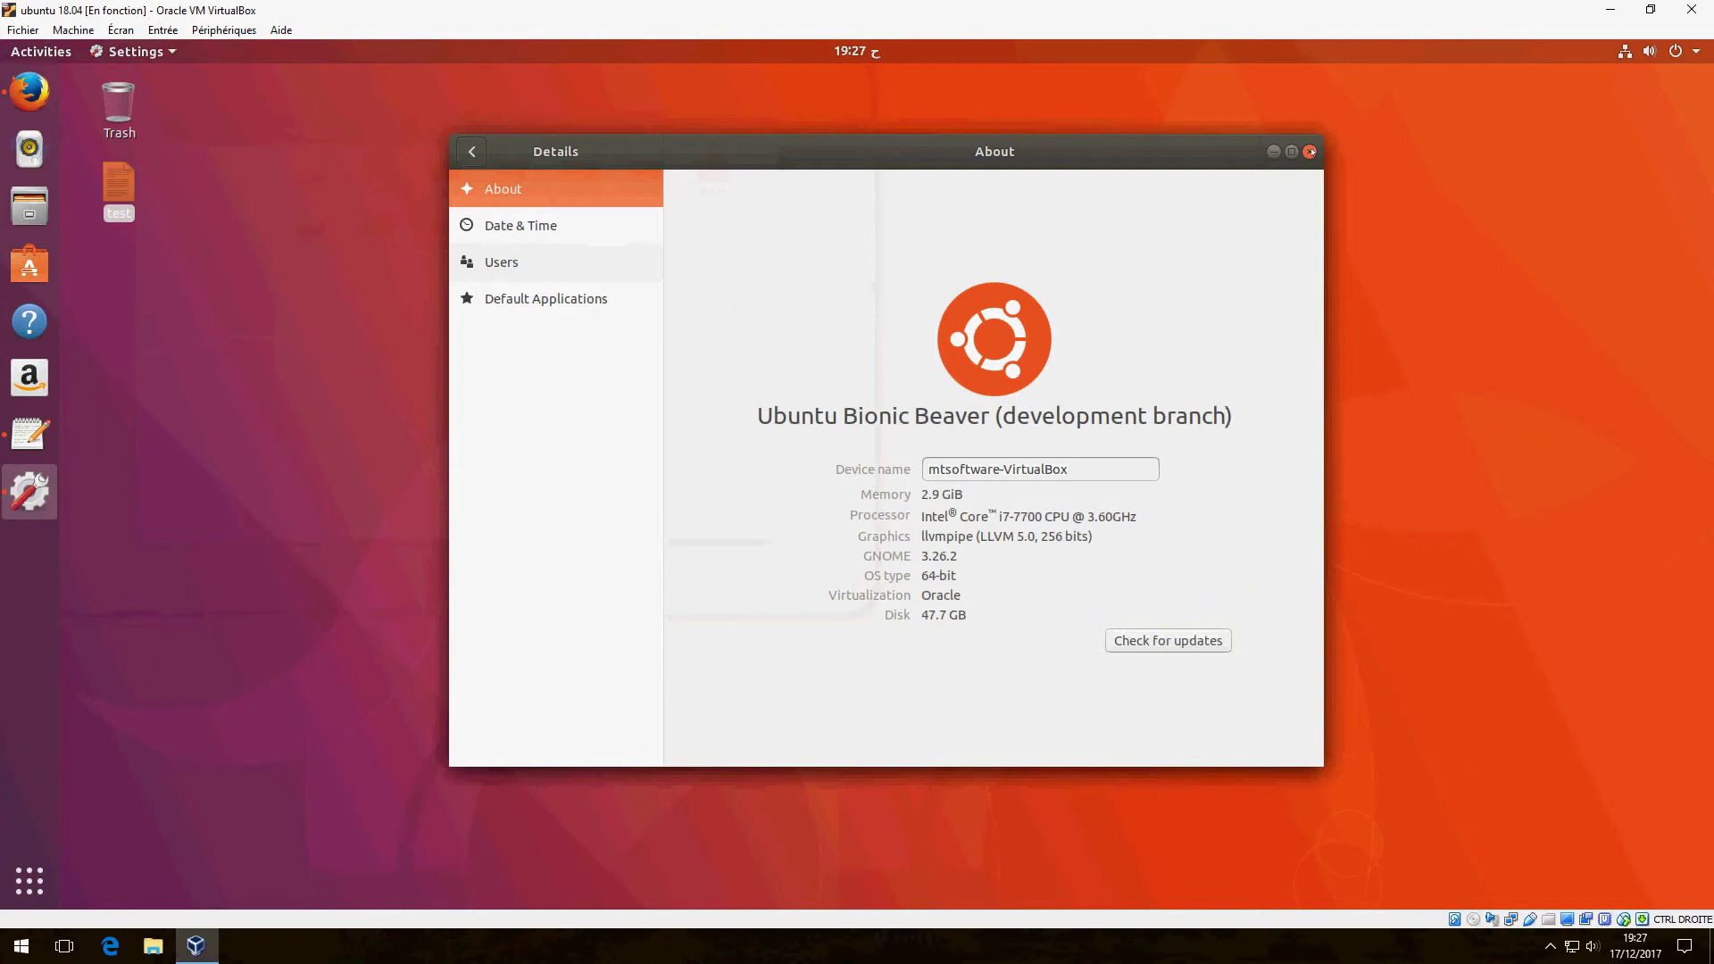
Step: Close the Settings window and open a new Terminal with Ctrl+Alt+T
key(ctrl+q)
click(254, 419)
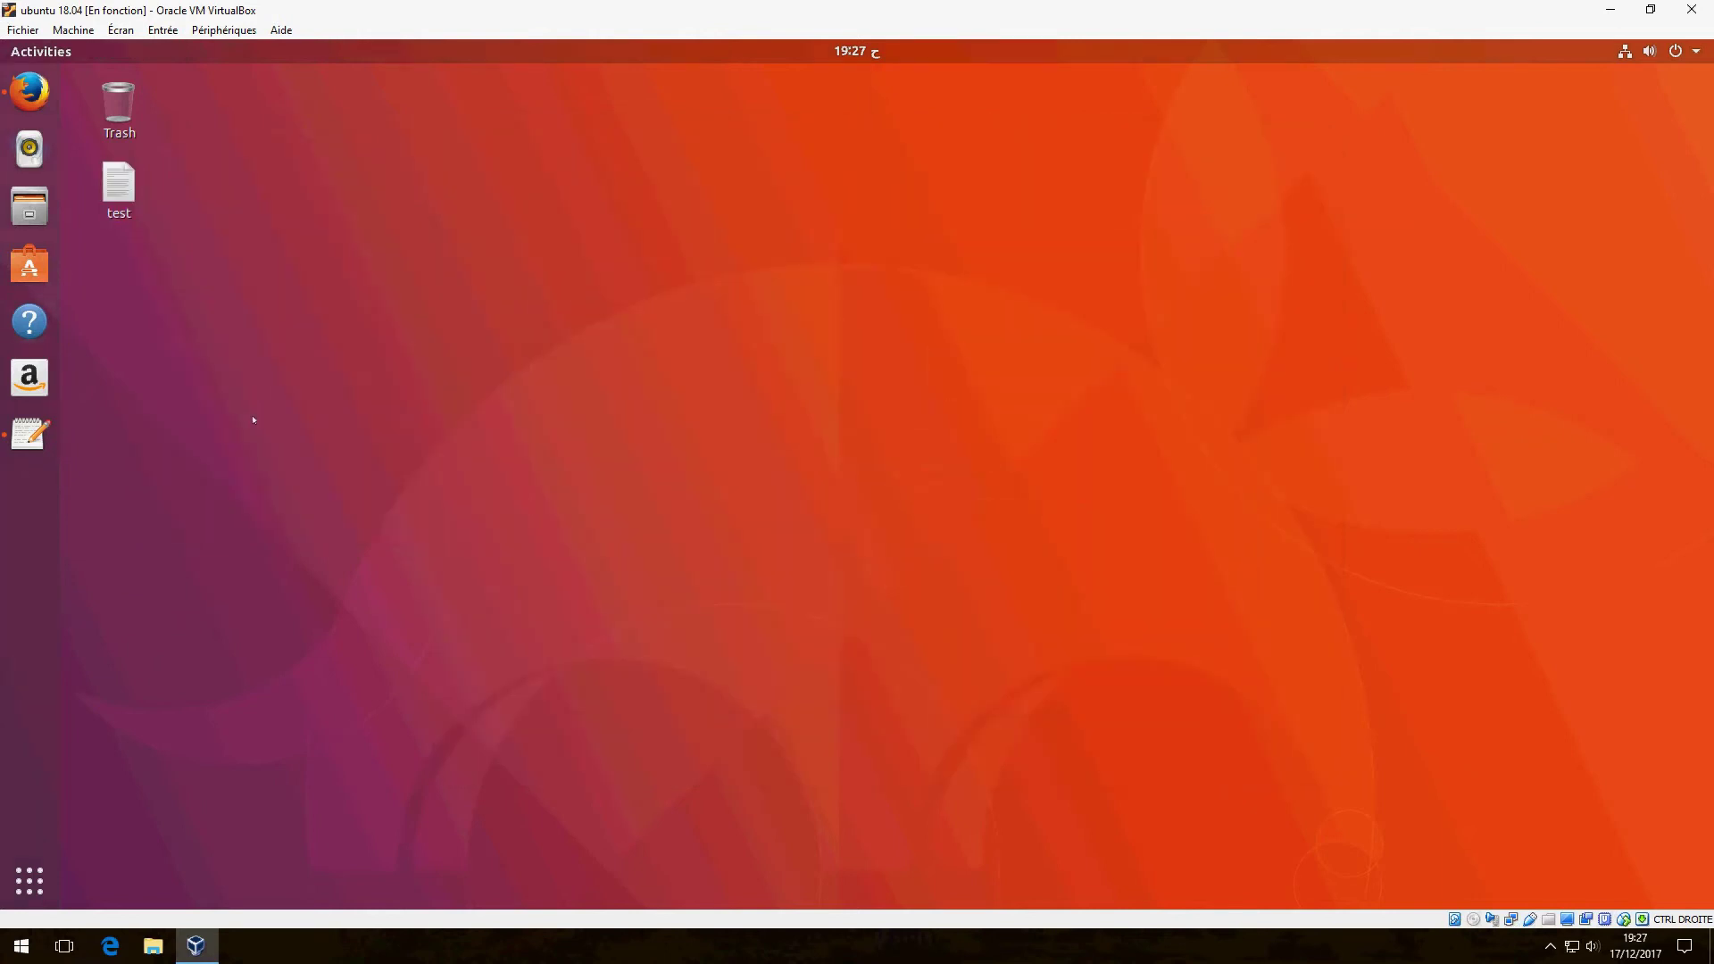
key(ctrl+alt+t)
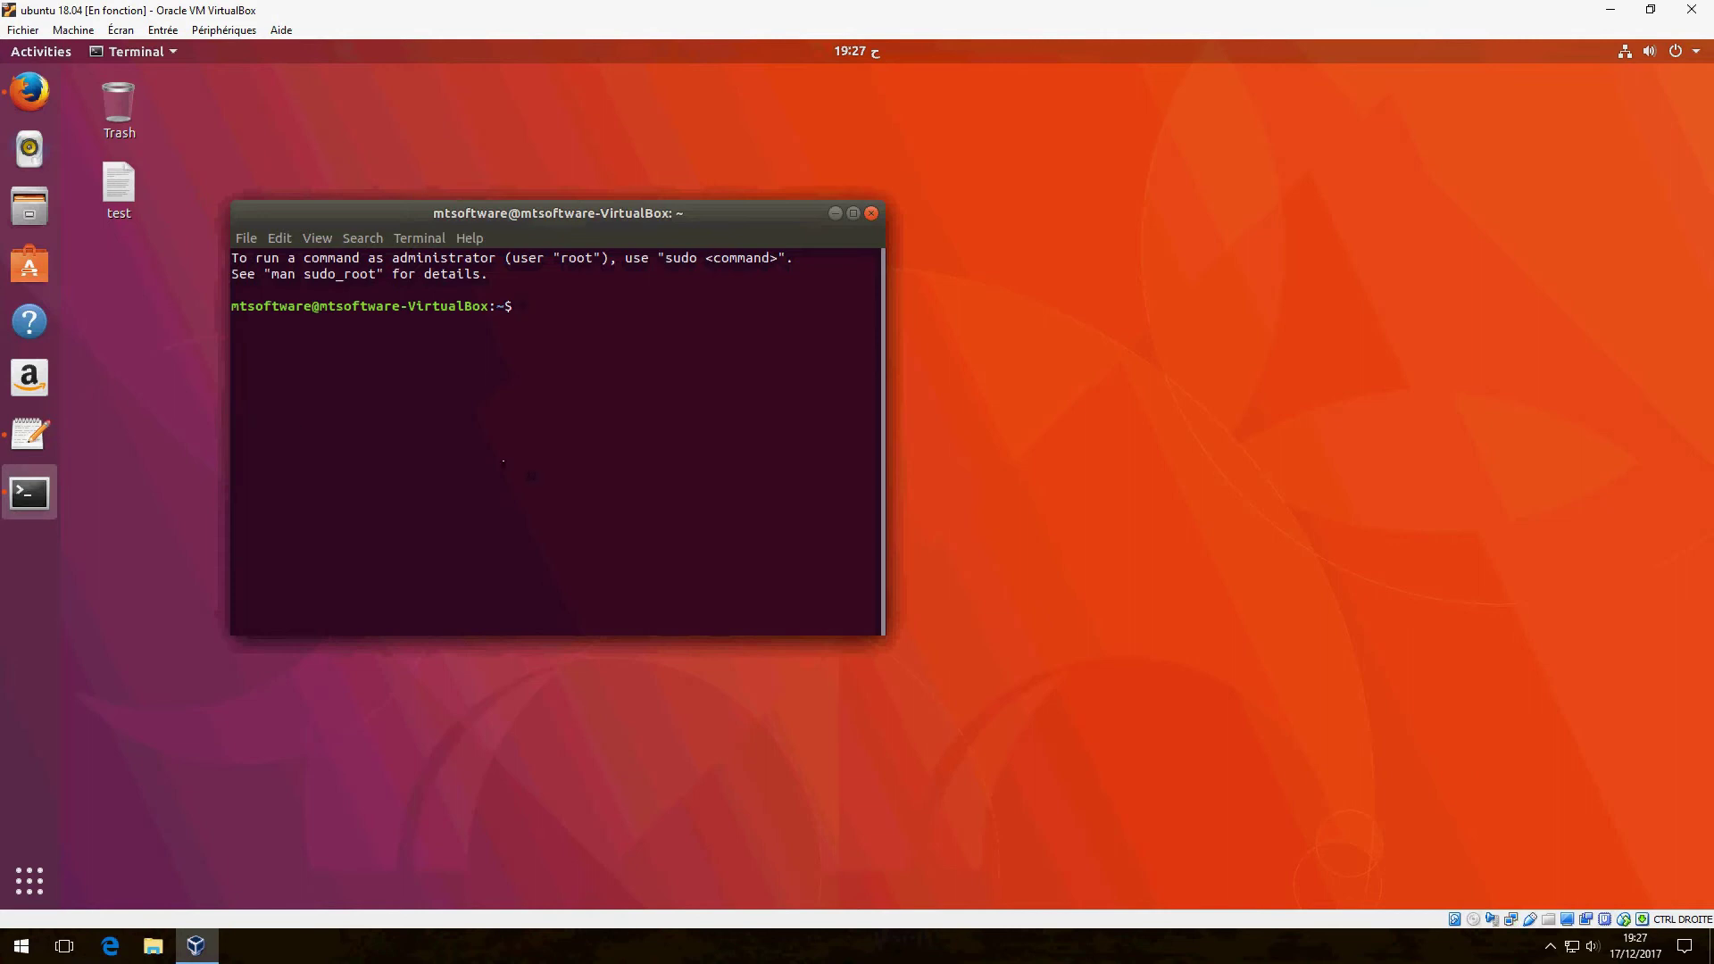
Step: Copy the gnome-tweak-tool apt install command from the gedit note
click(29, 435)
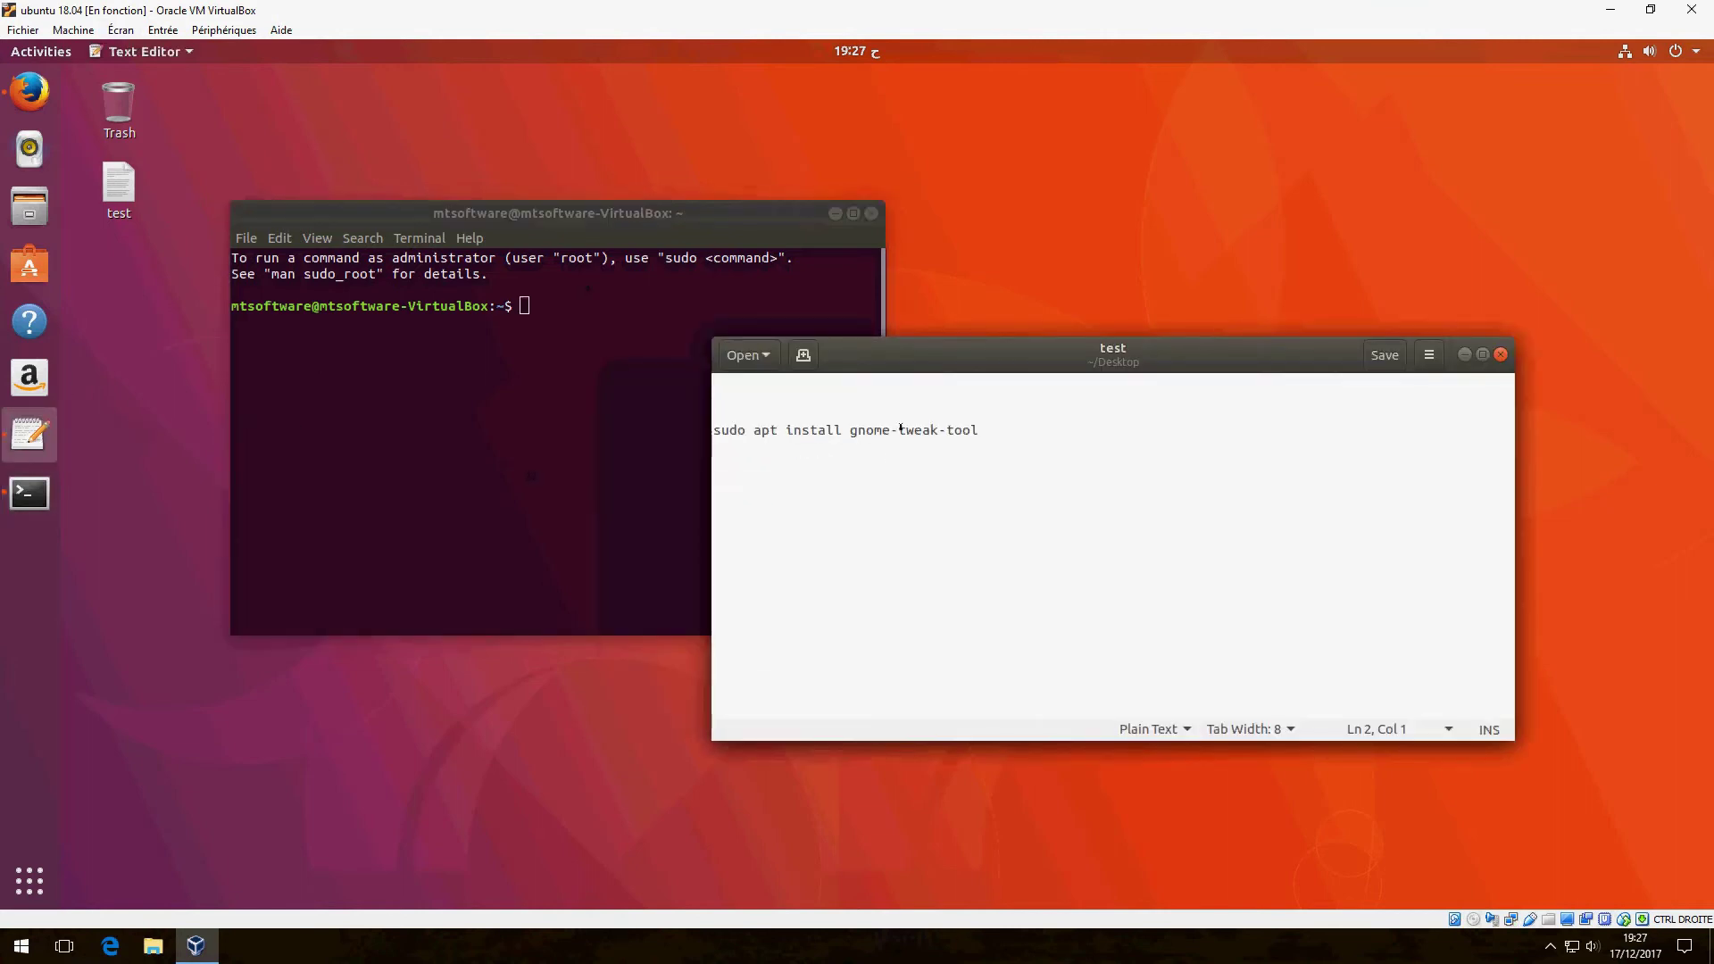
drag(998, 436, 714, 432)
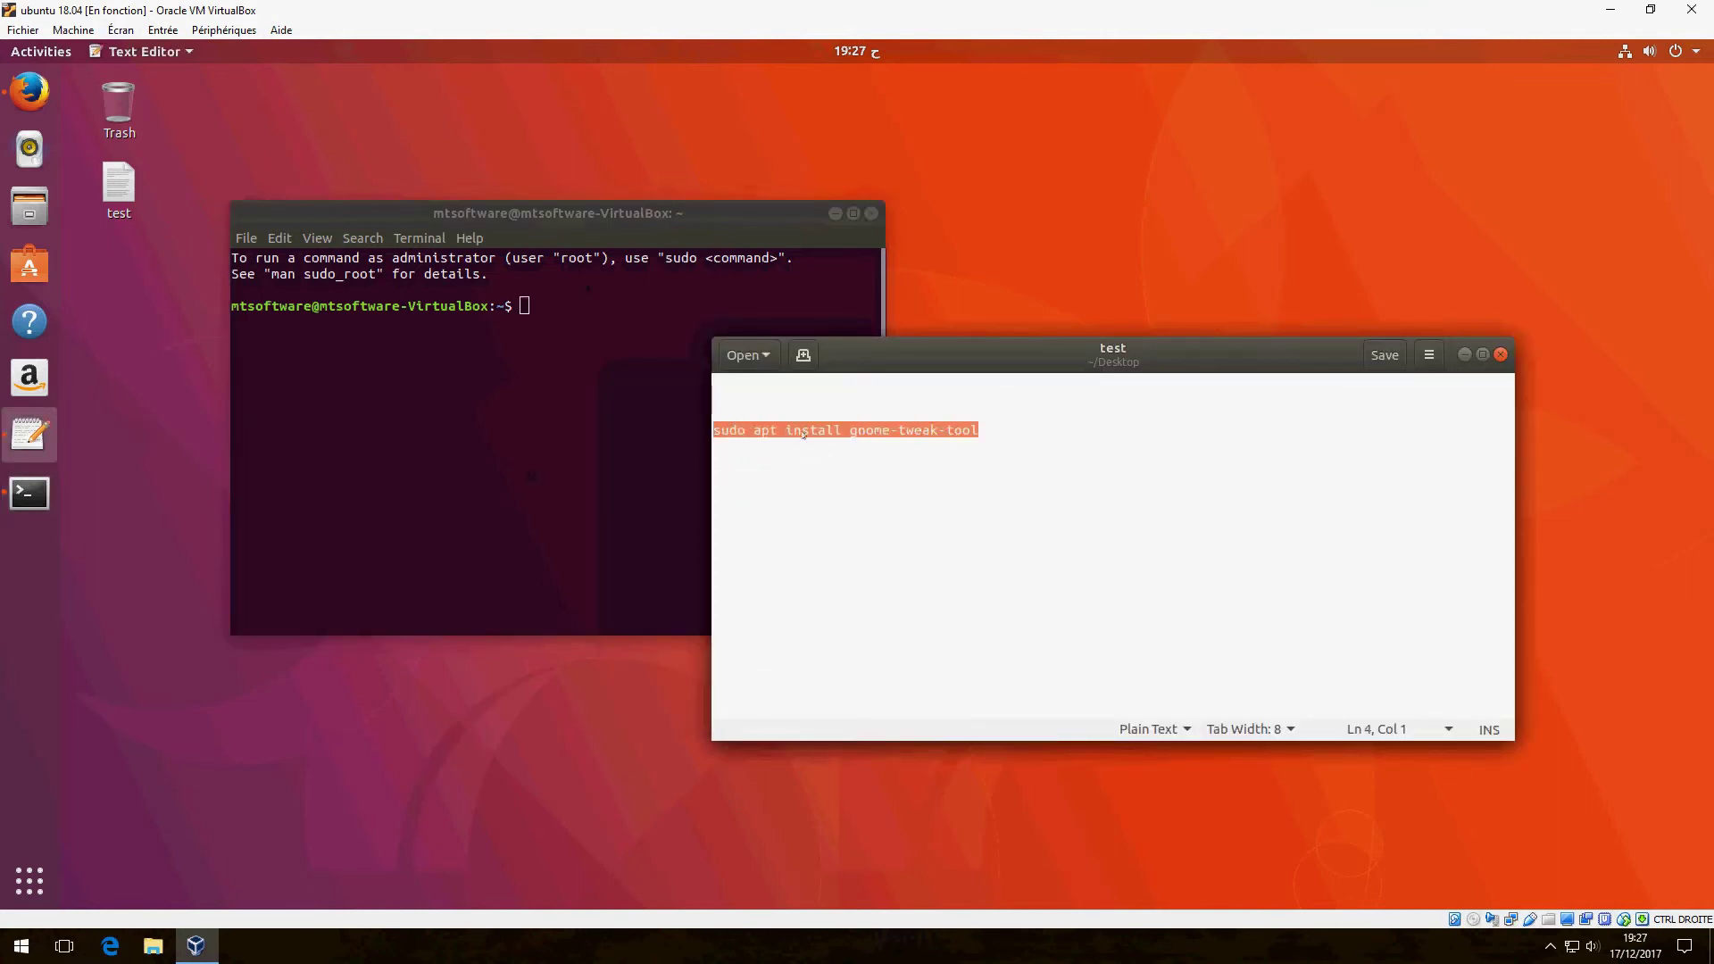
right_click(804, 434)
click(839, 522)
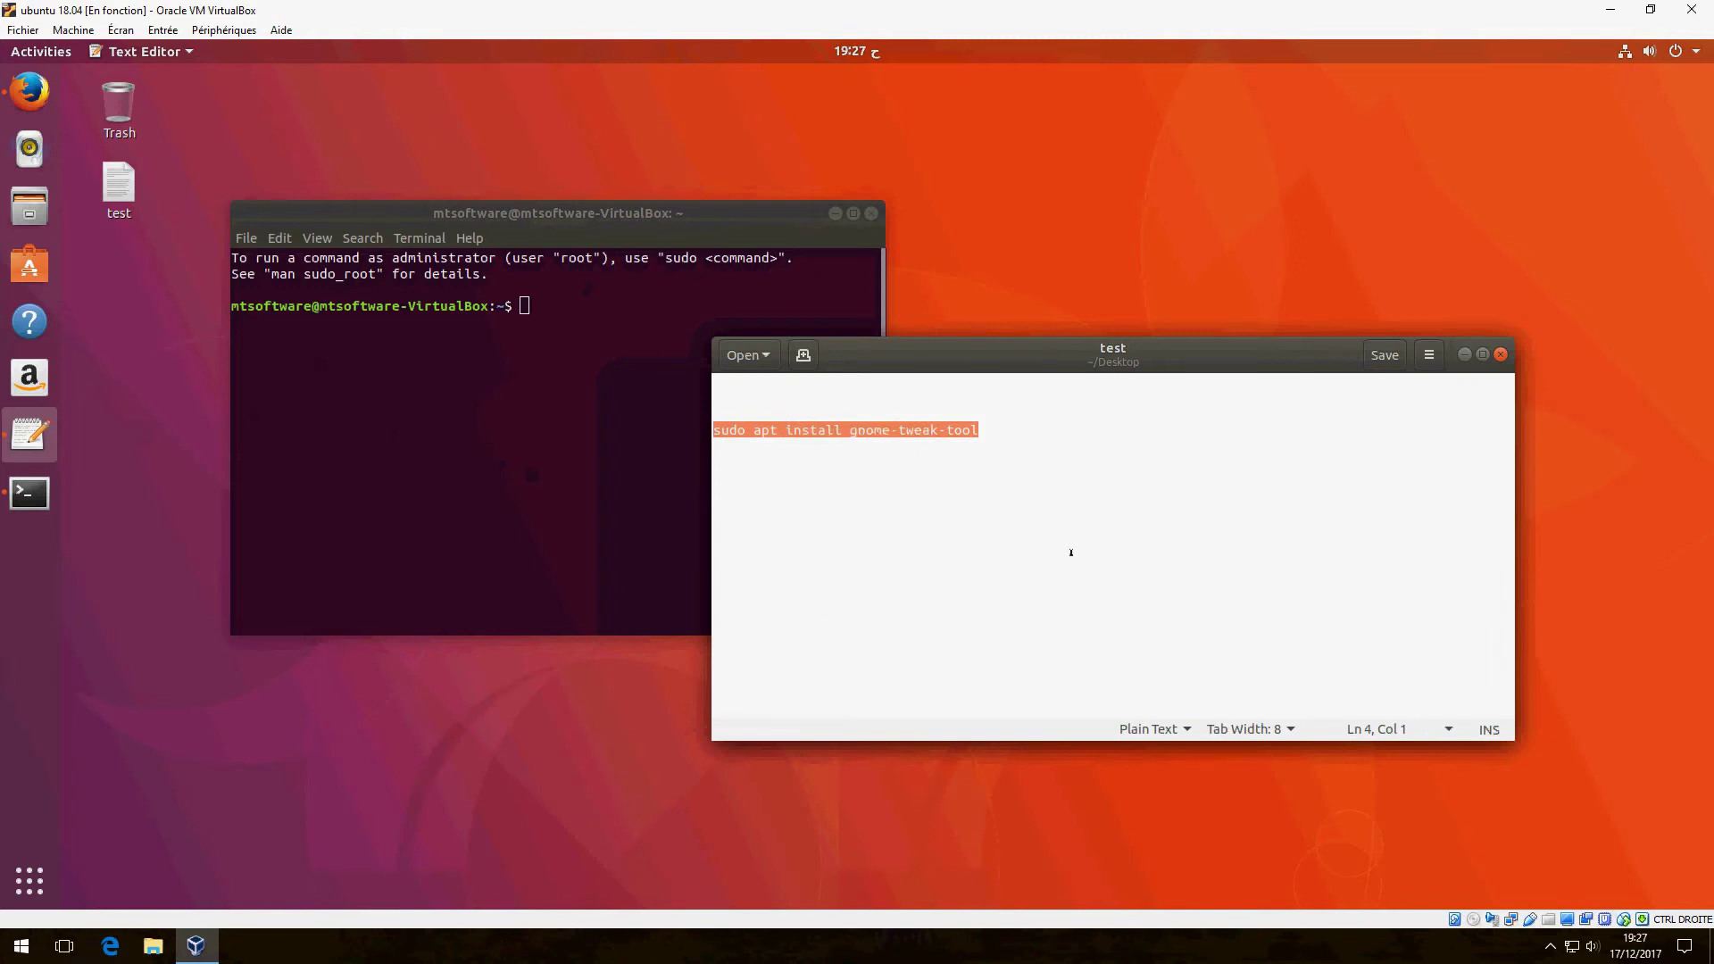
Step: Paste and run the install command in Terminal, entering the sudo password
click(1465, 355)
right_click(671, 366)
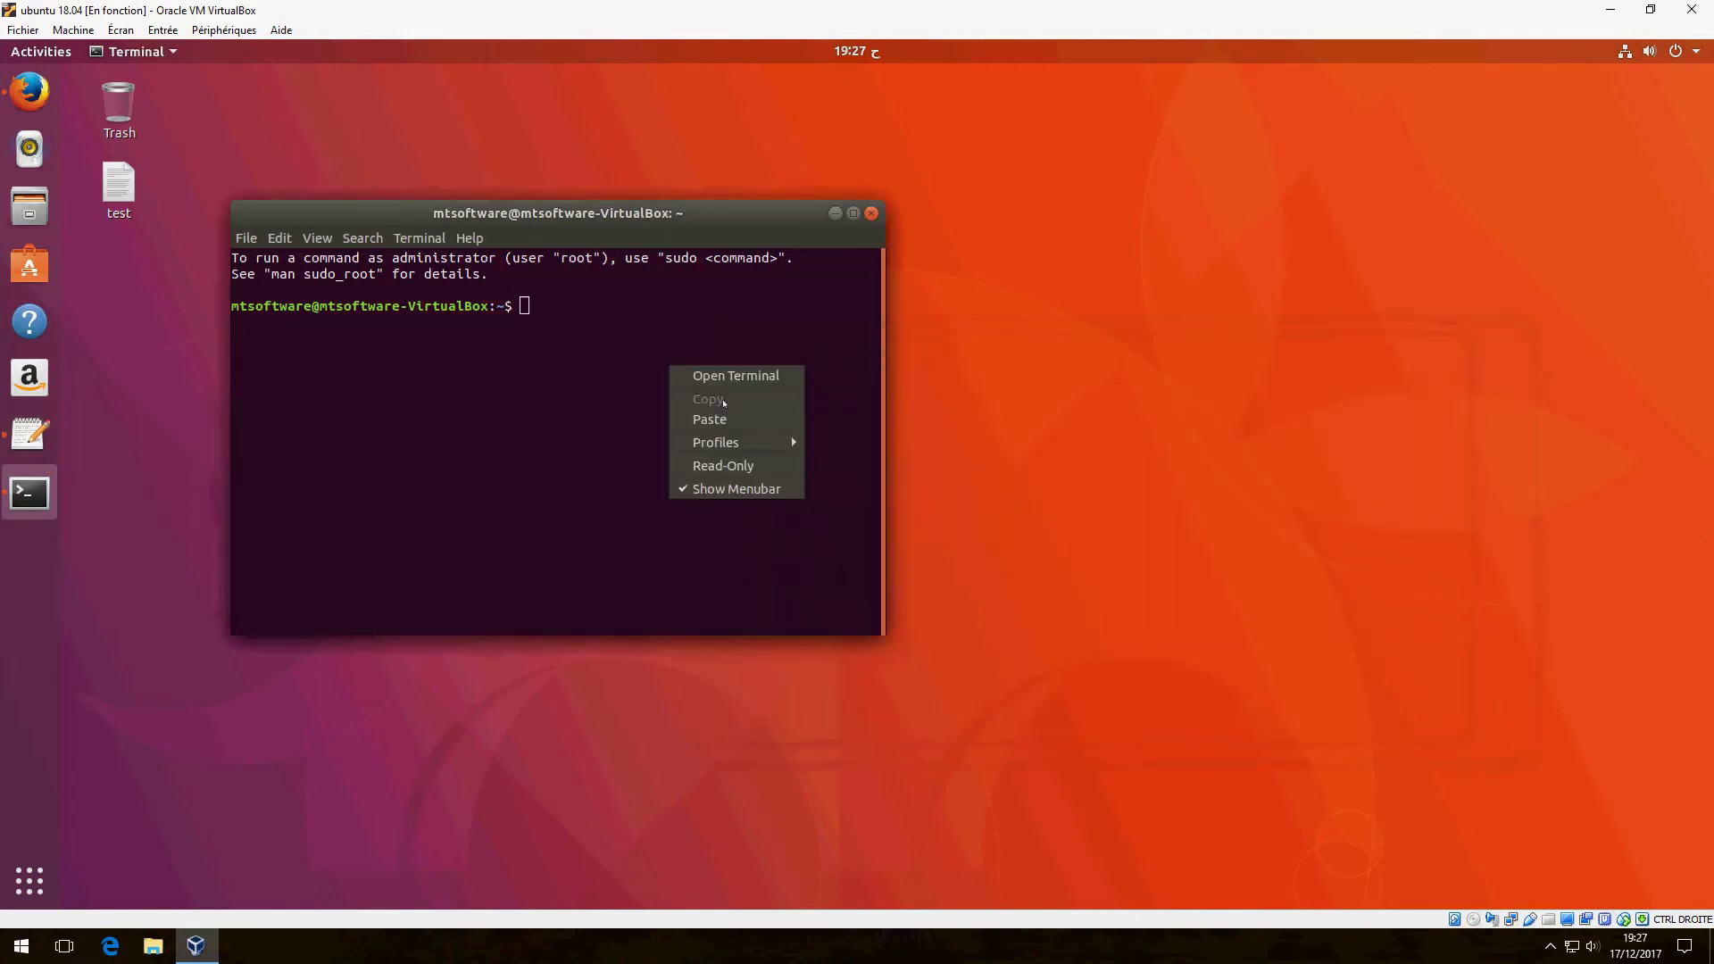
click(712, 419)
key(Return)
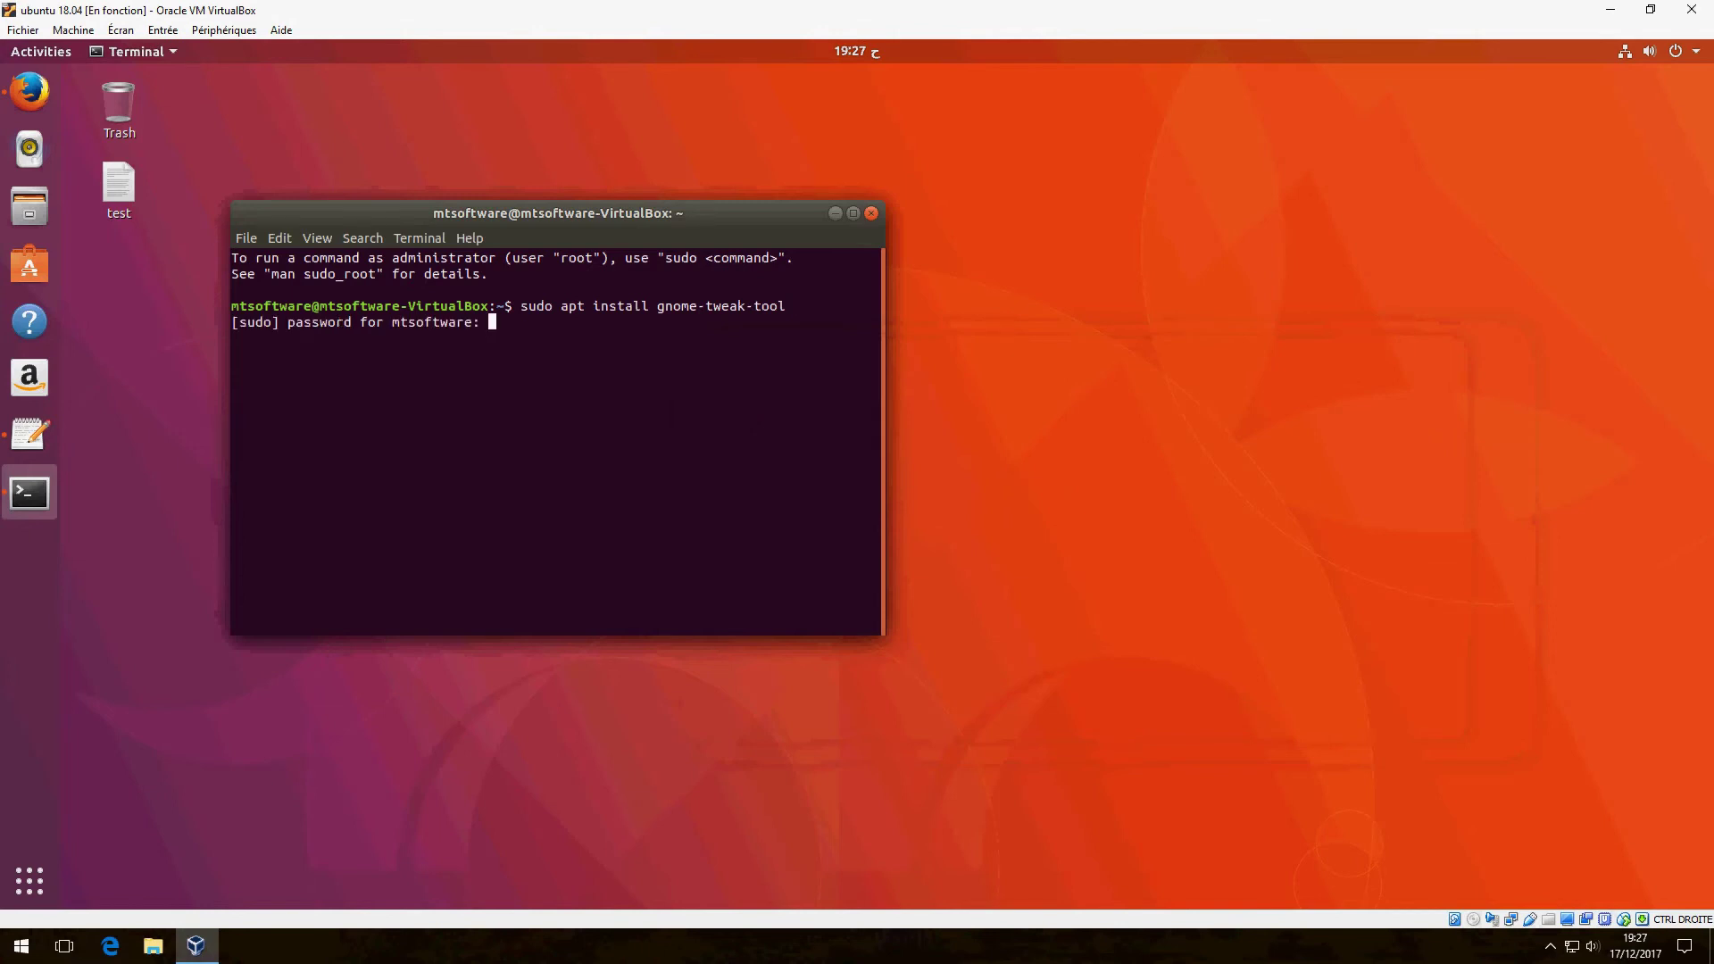
key(Return)
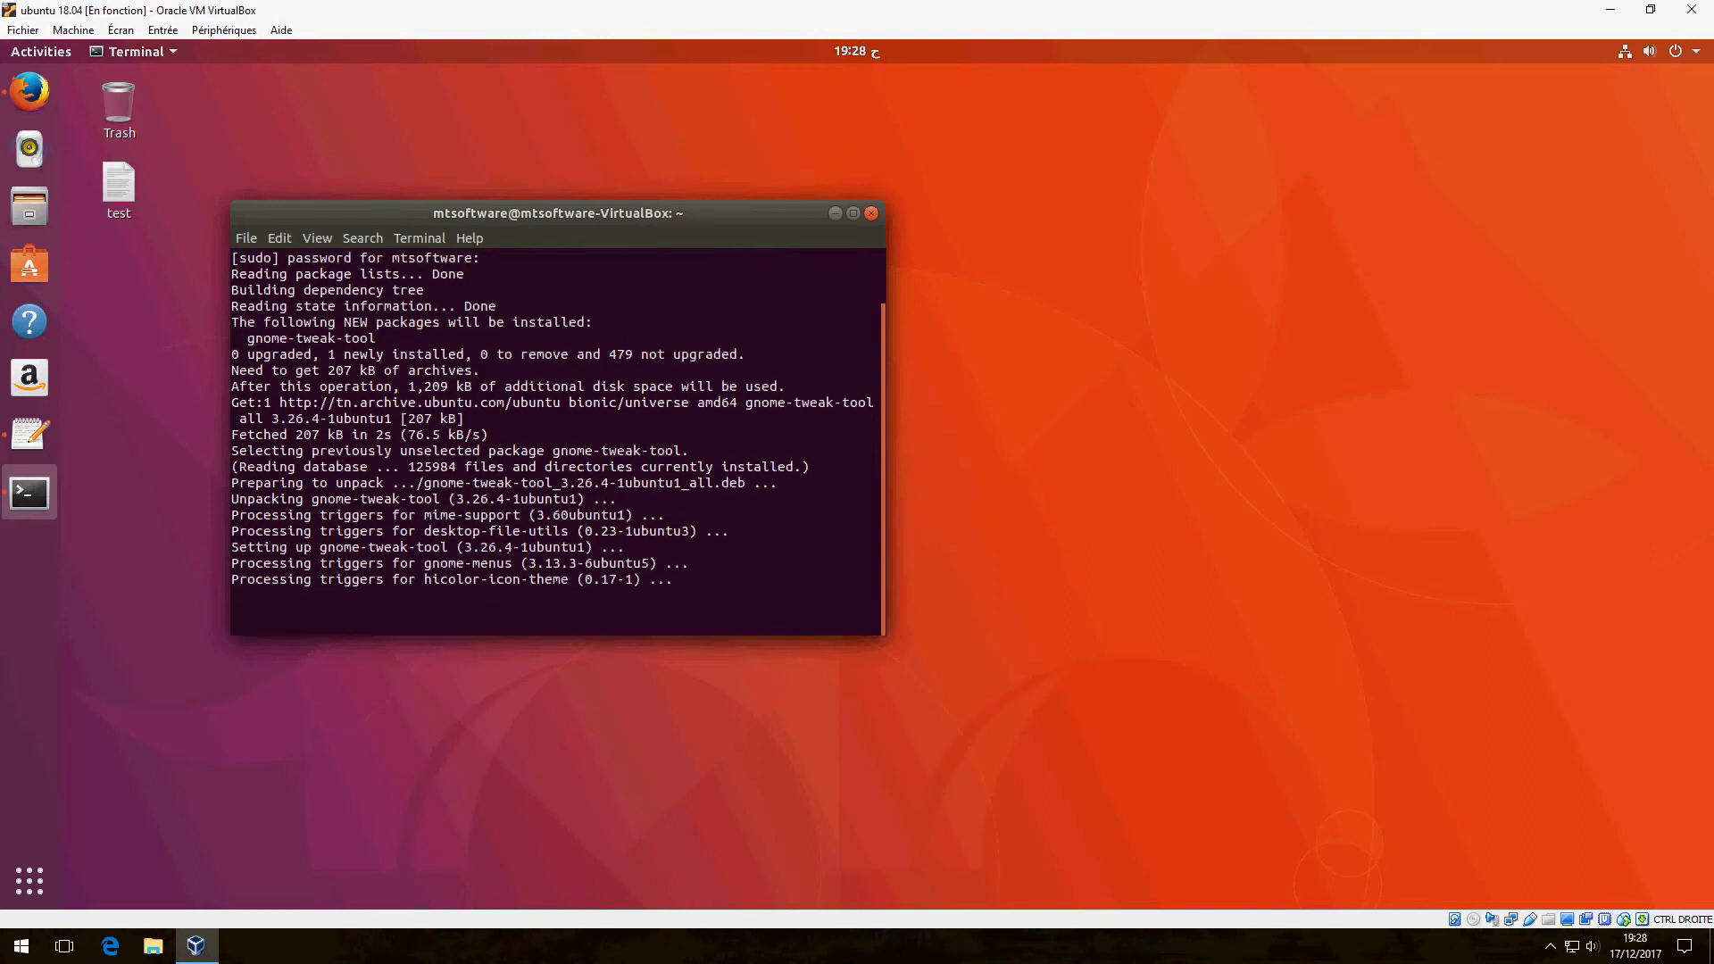
Step: Restart the virtual machine from the system menu and log back in with the account password
click(1702, 56)
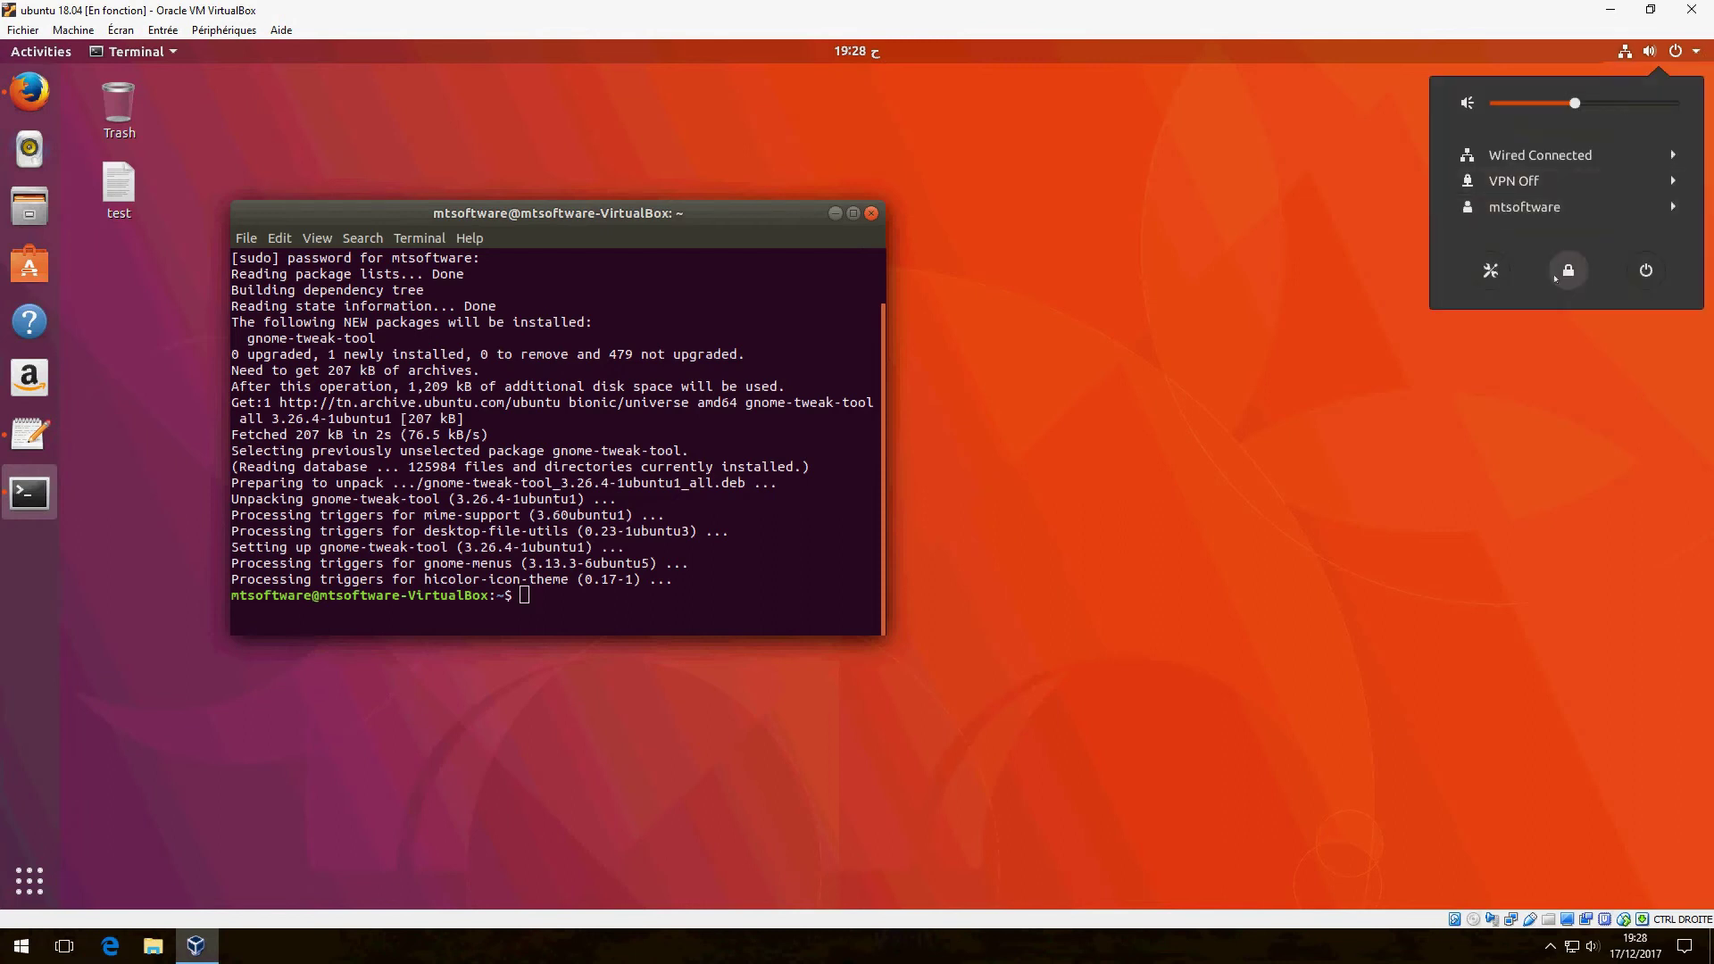
click(1645, 275)
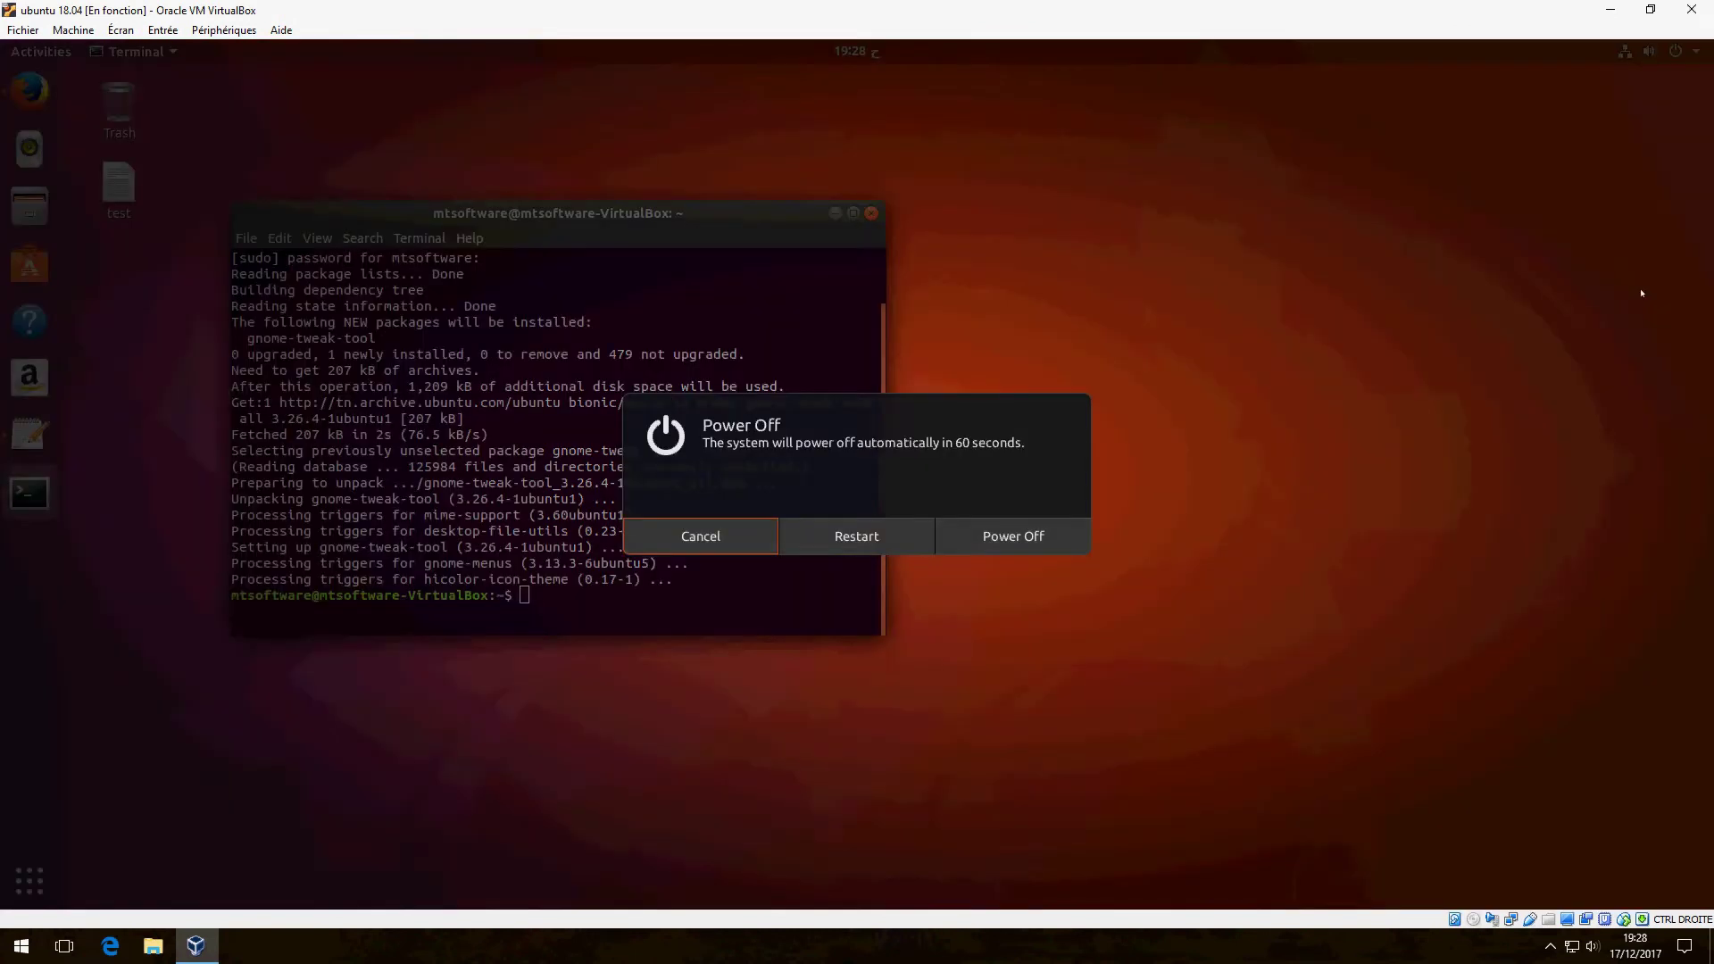
click(858, 536)
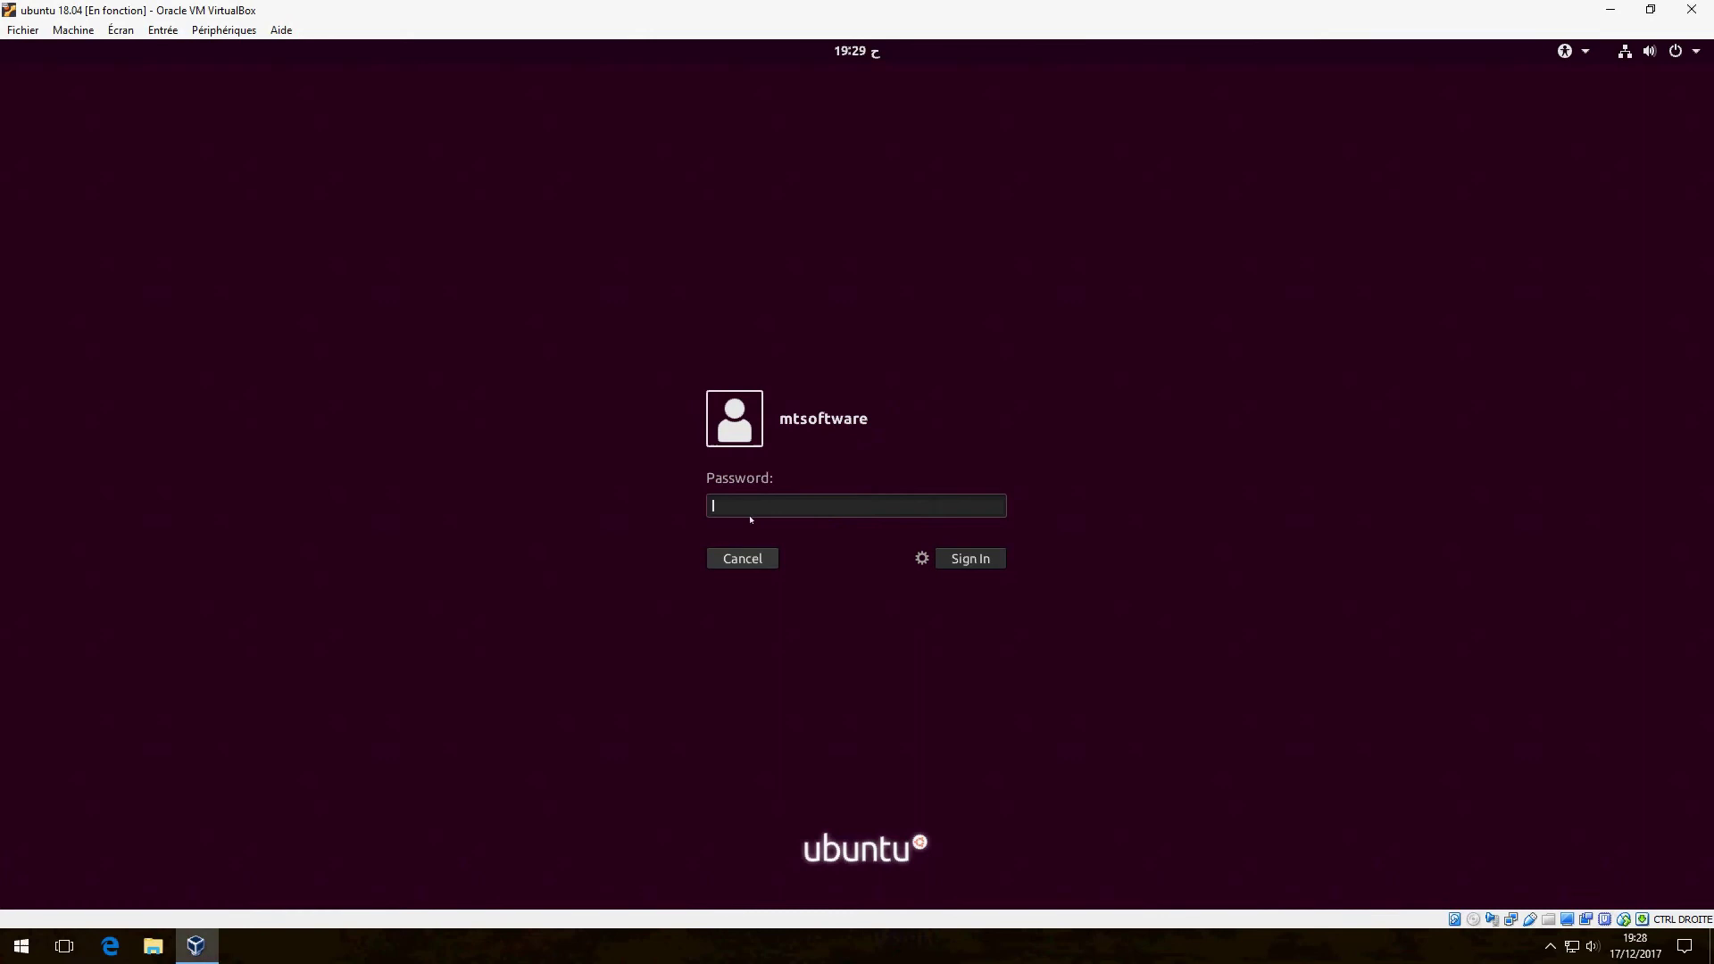
text(***)
key(Return)
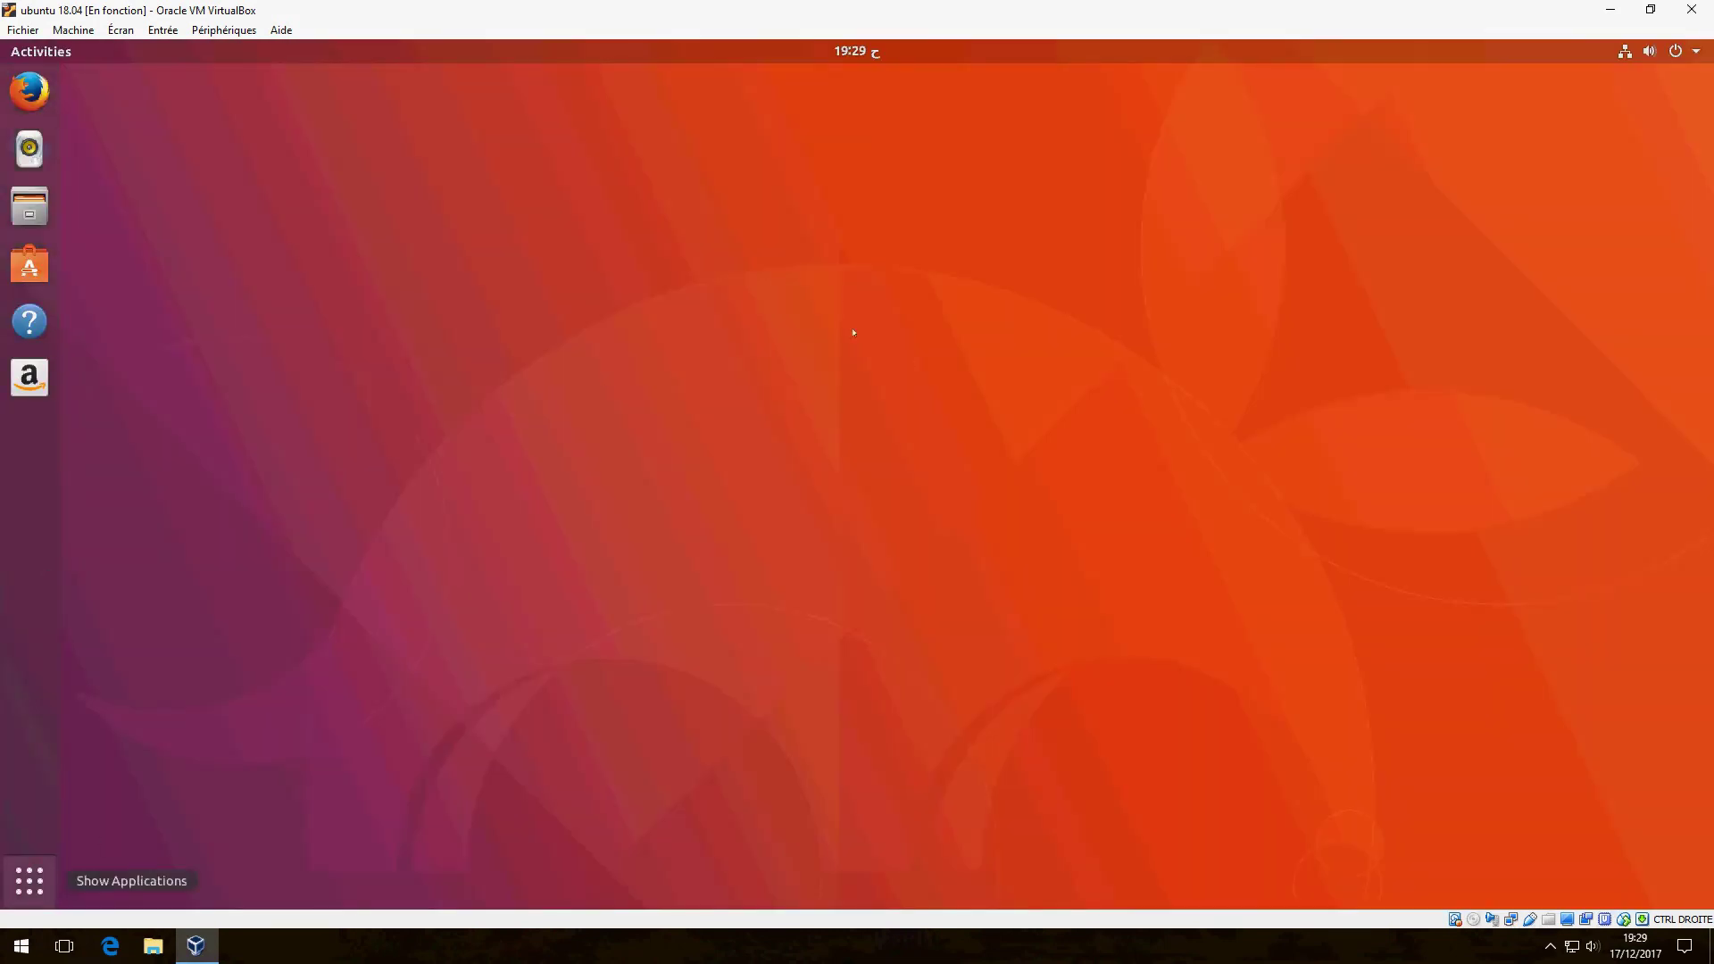
Step: Search 'twel' in Activities and launch GNOME Tweaks
key(super)
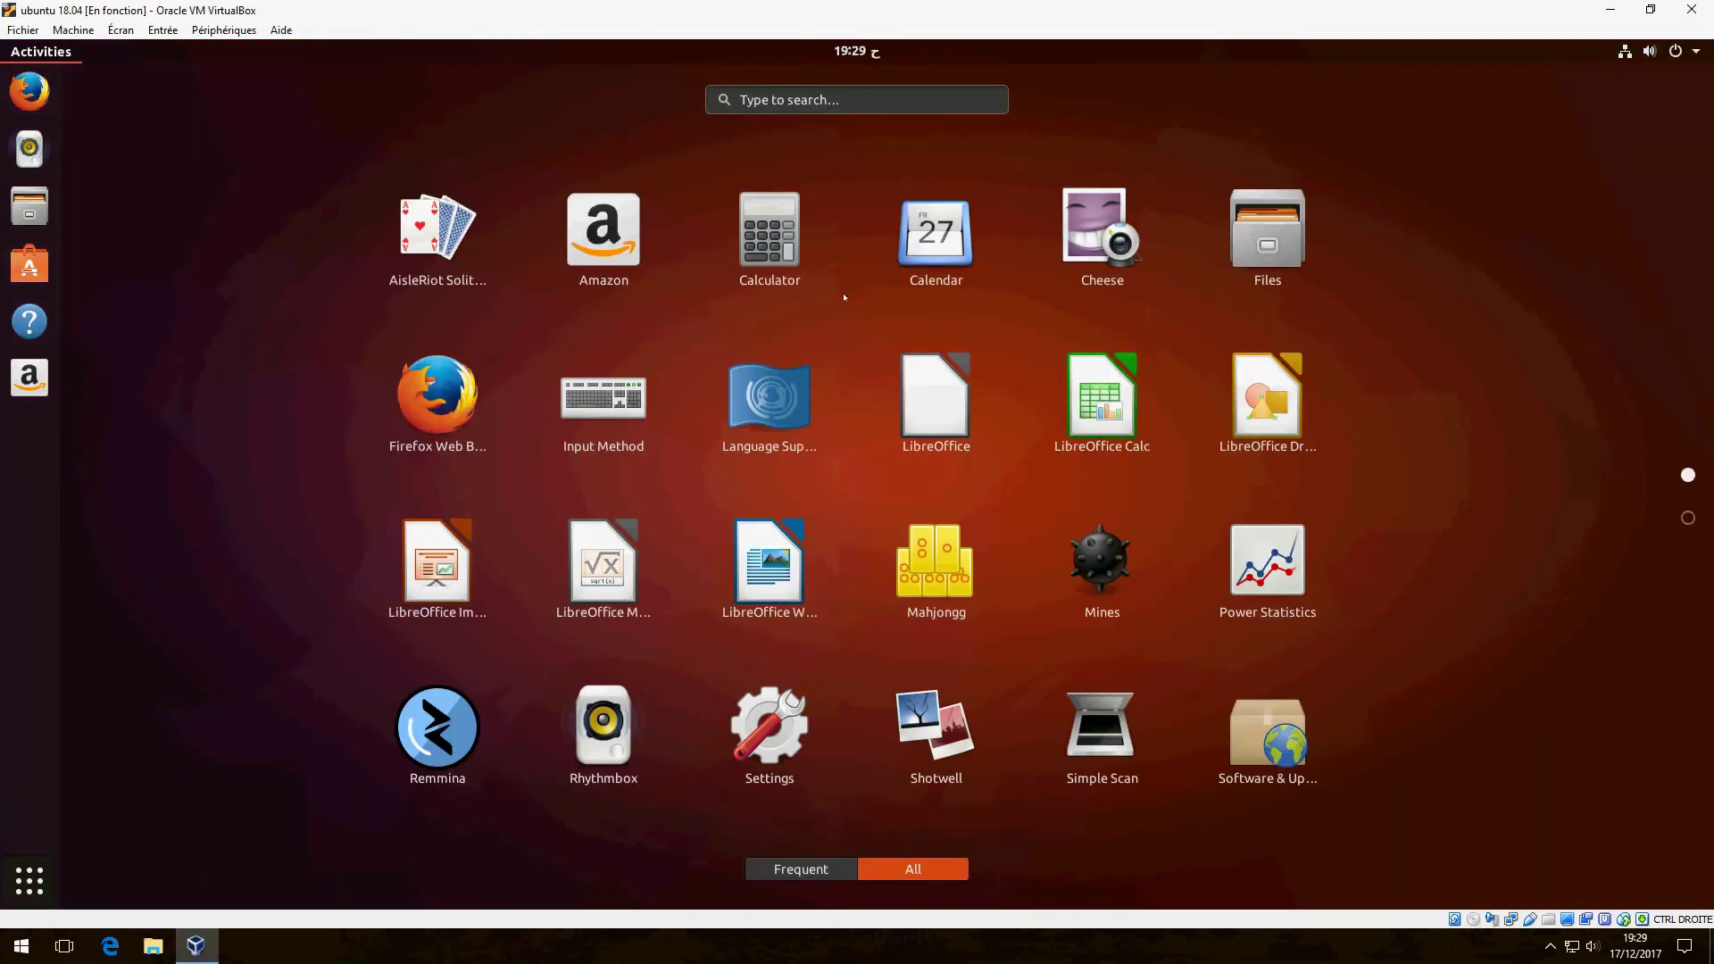
text(twel)
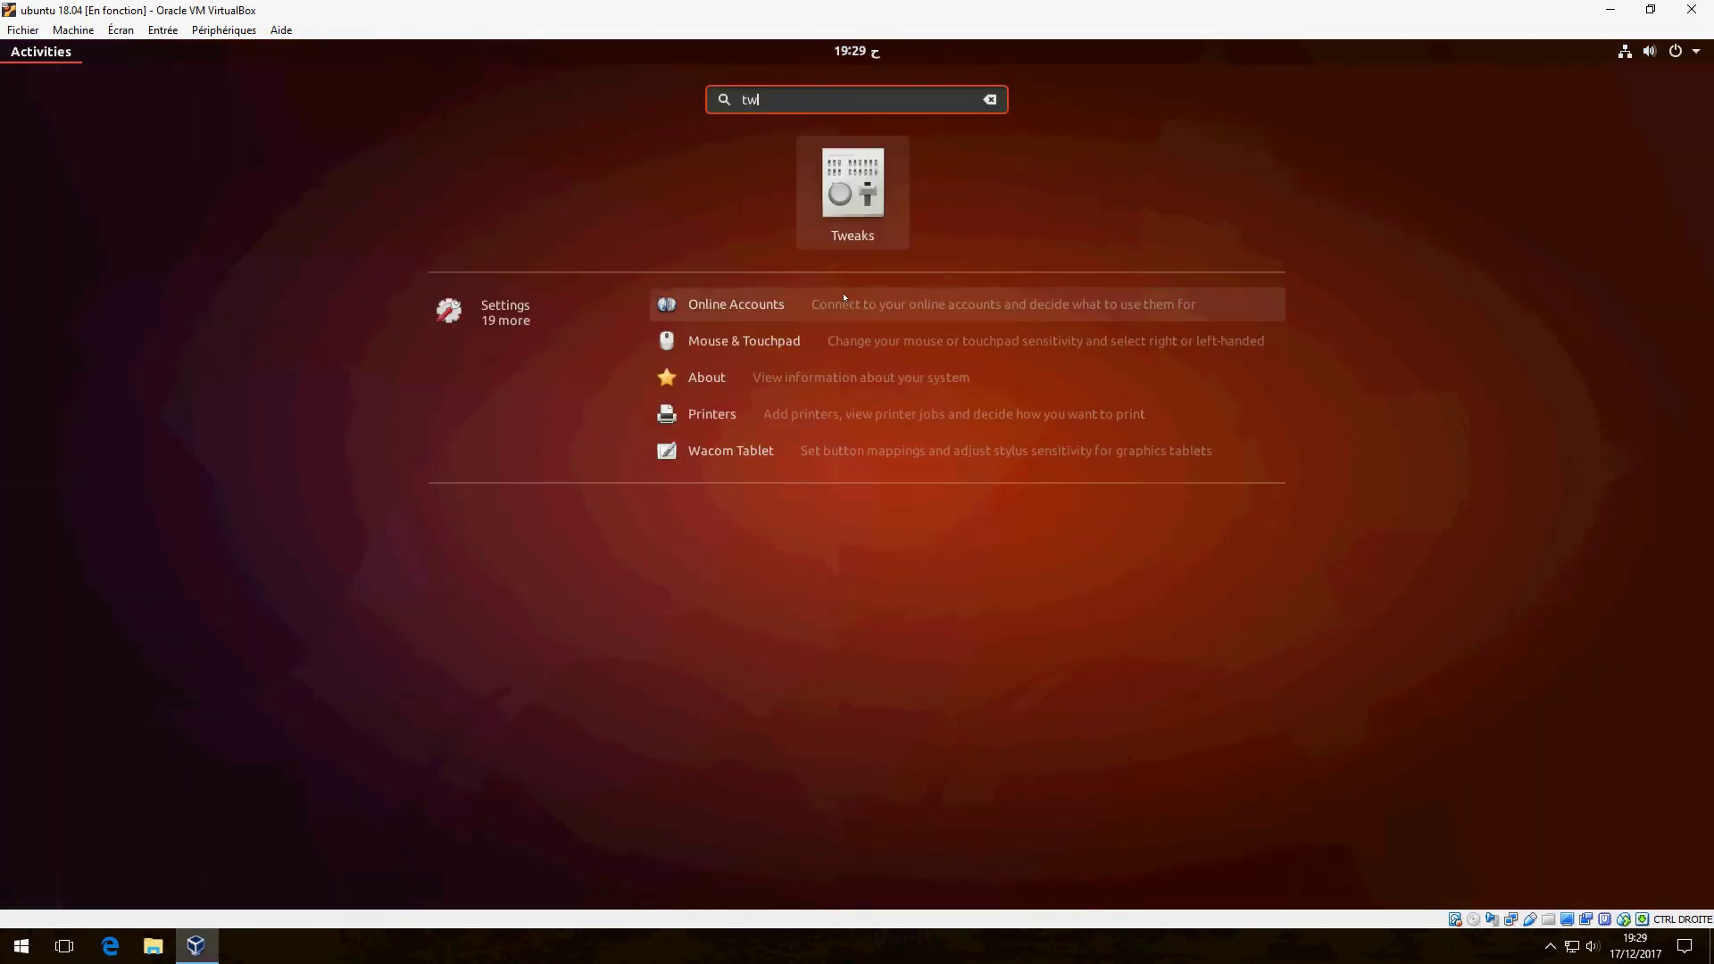
click(866, 169)
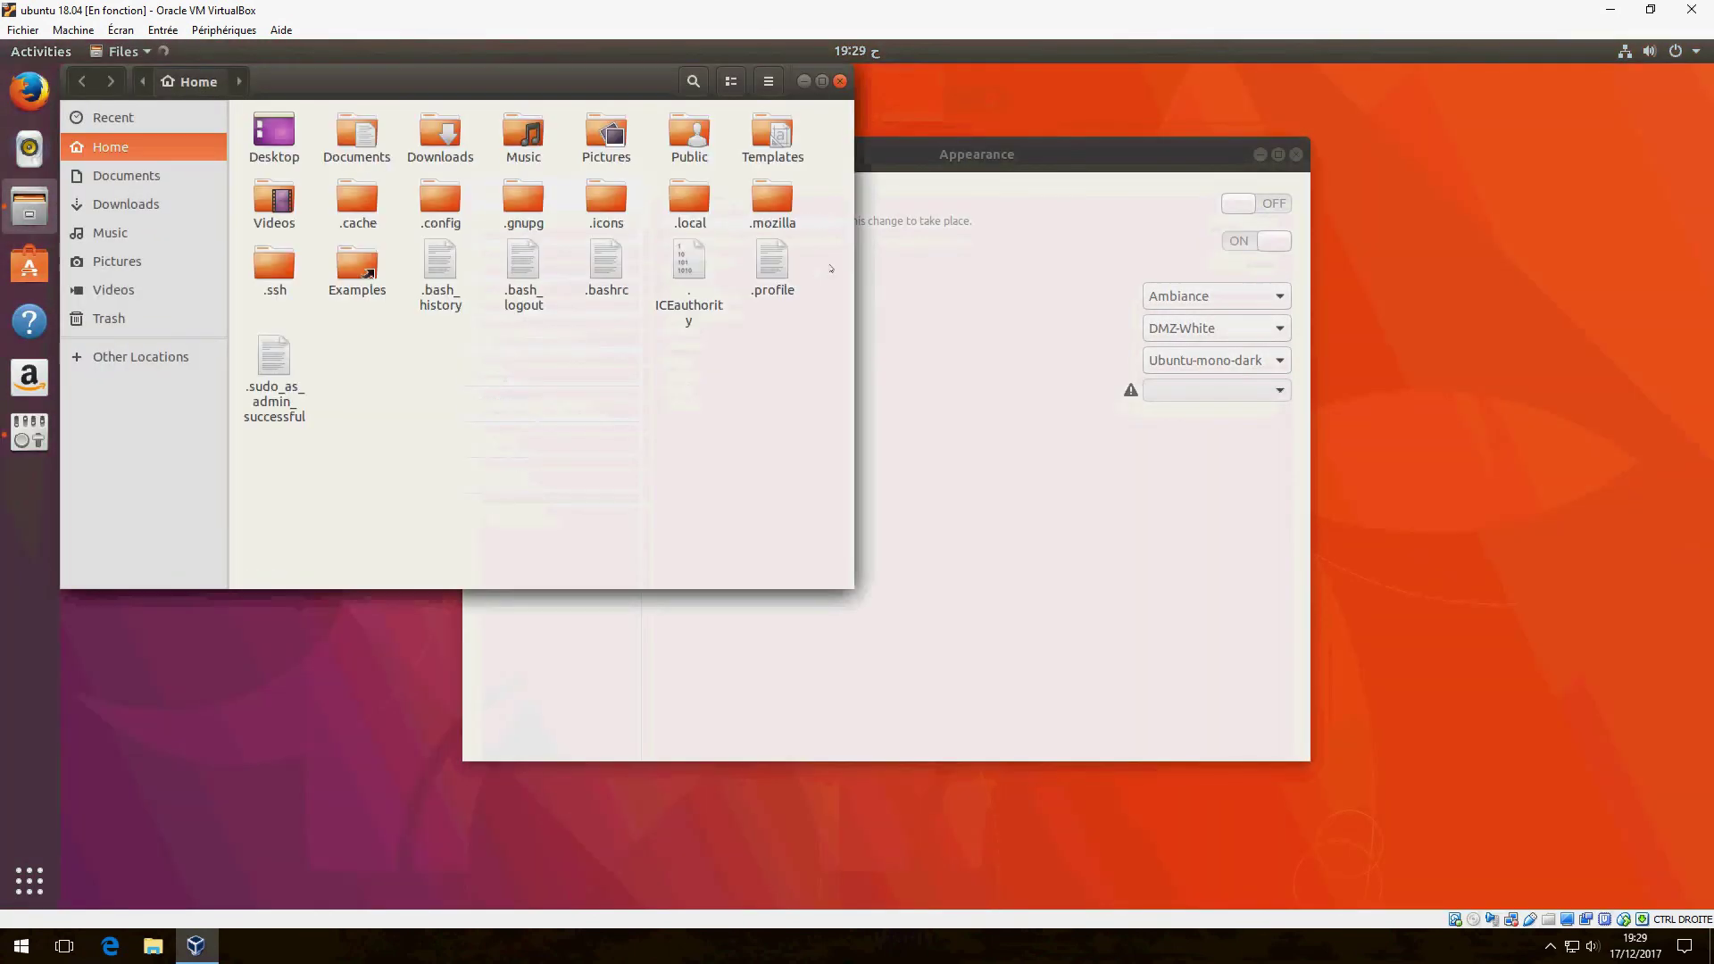
Step: Close the Files window covering Tweaks and choose Suru in the Appearance Icons dropdown
drag(498, 86, 510, 219)
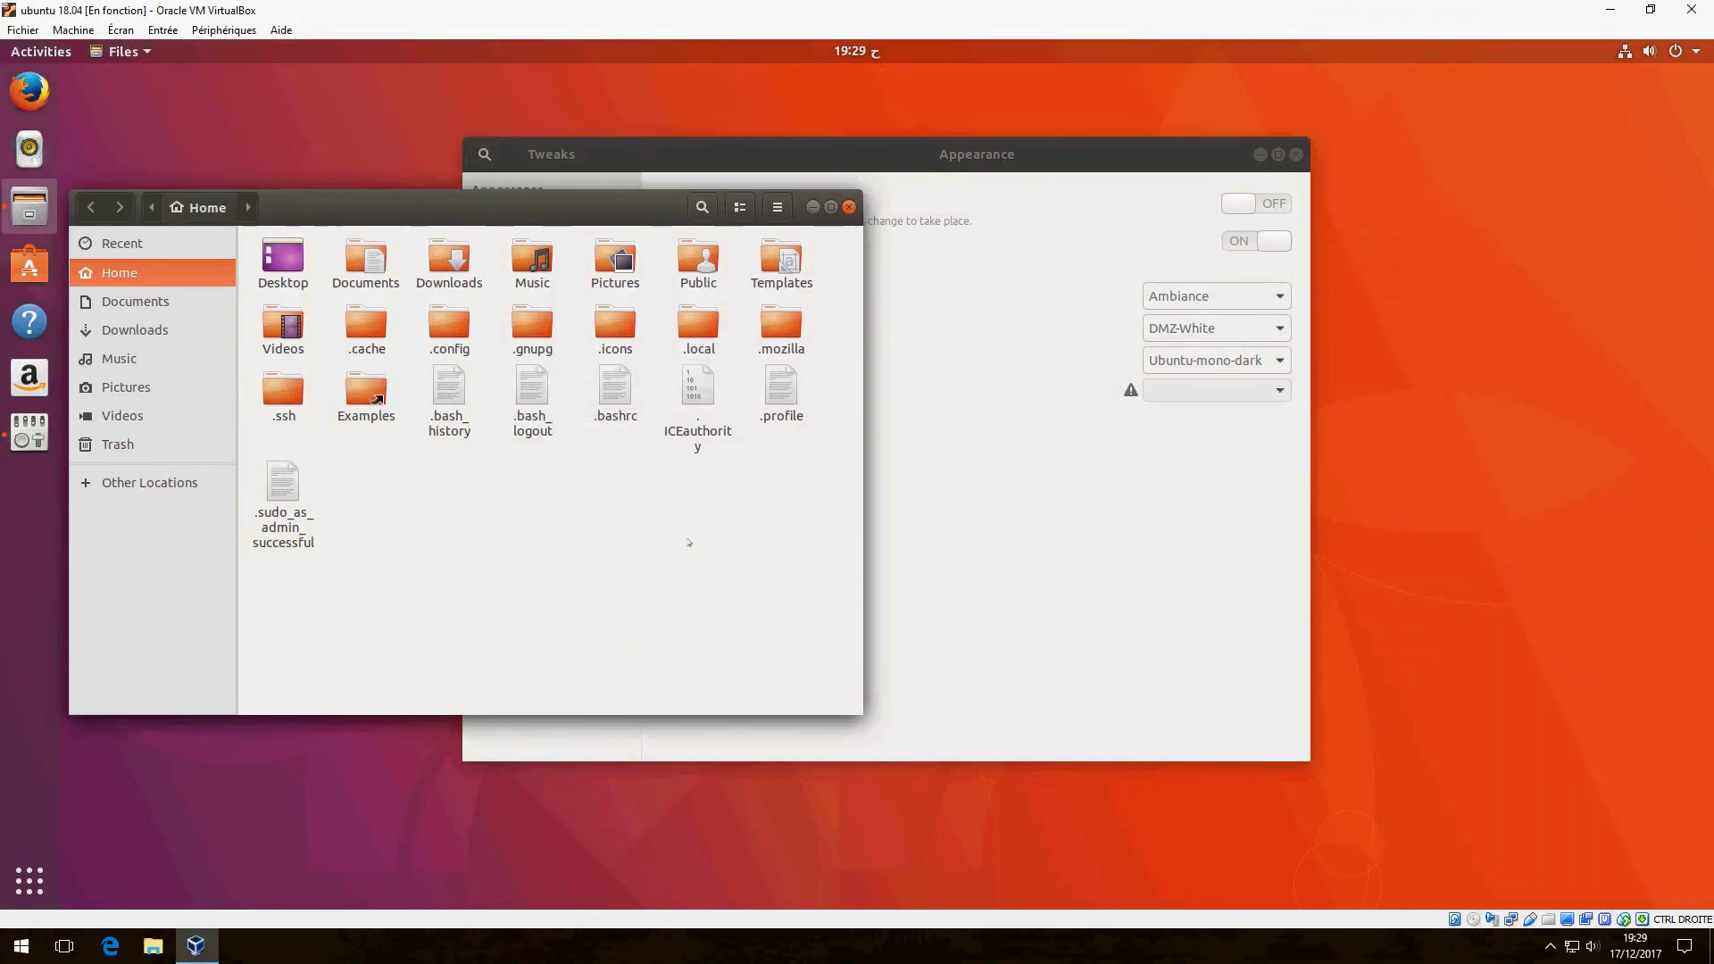
drag(785, 613, 571, 551)
click(850, 208)
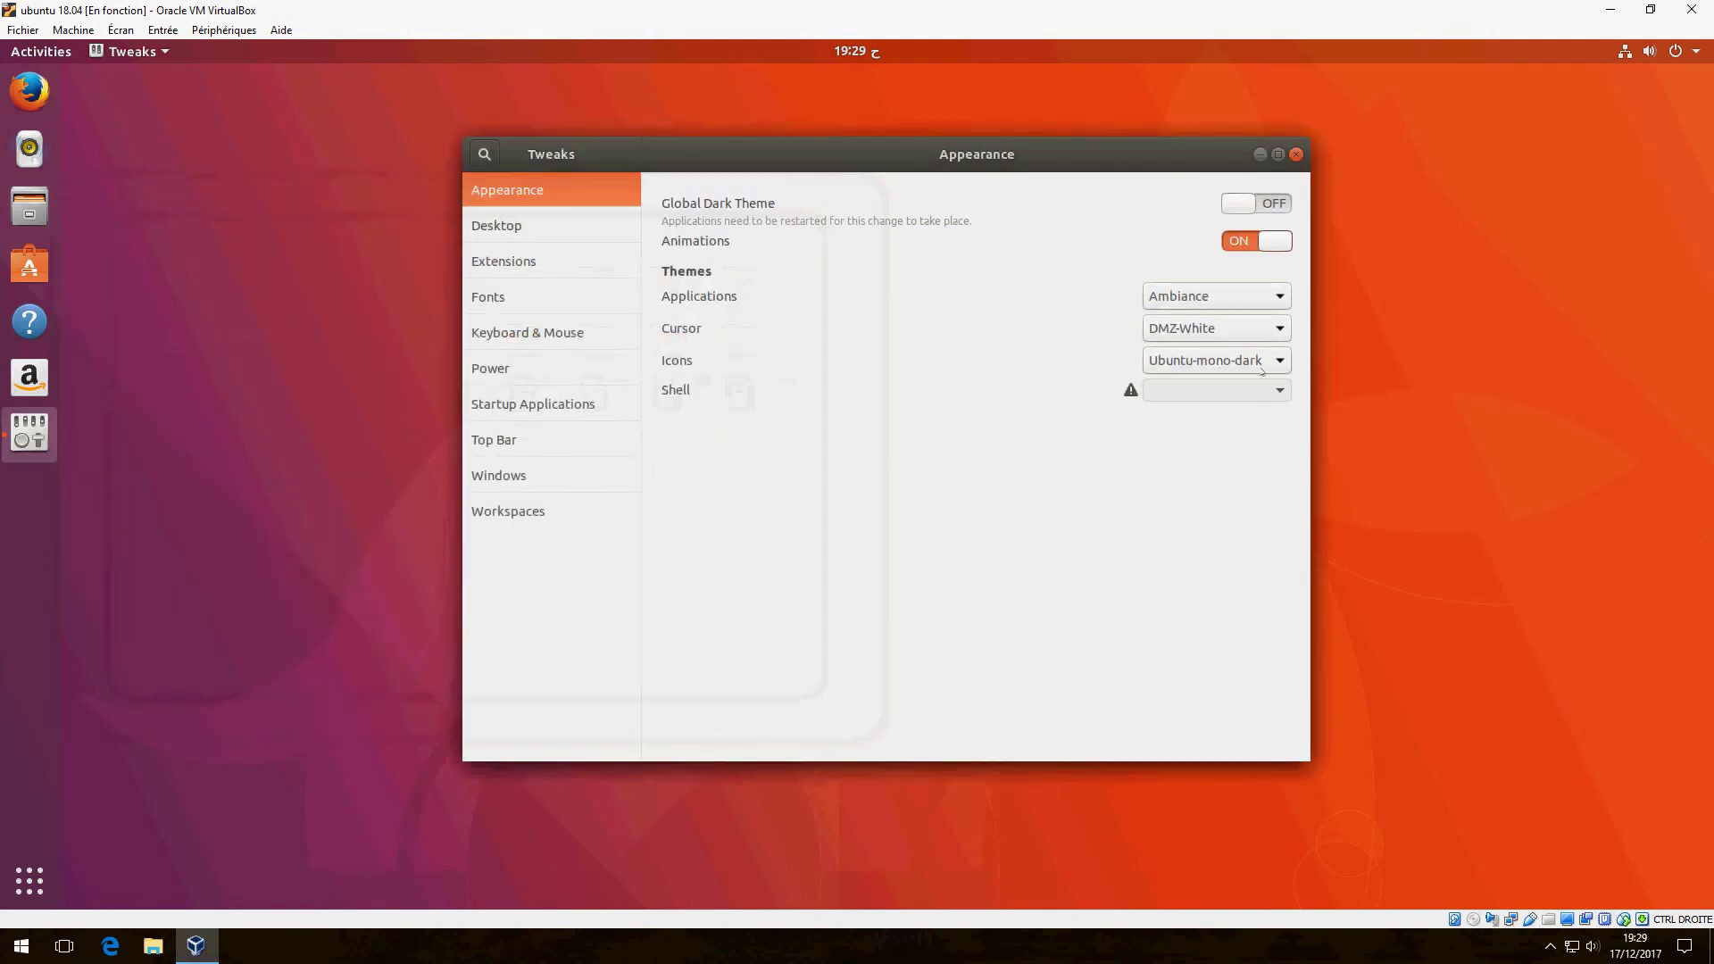
click(1263, 368)
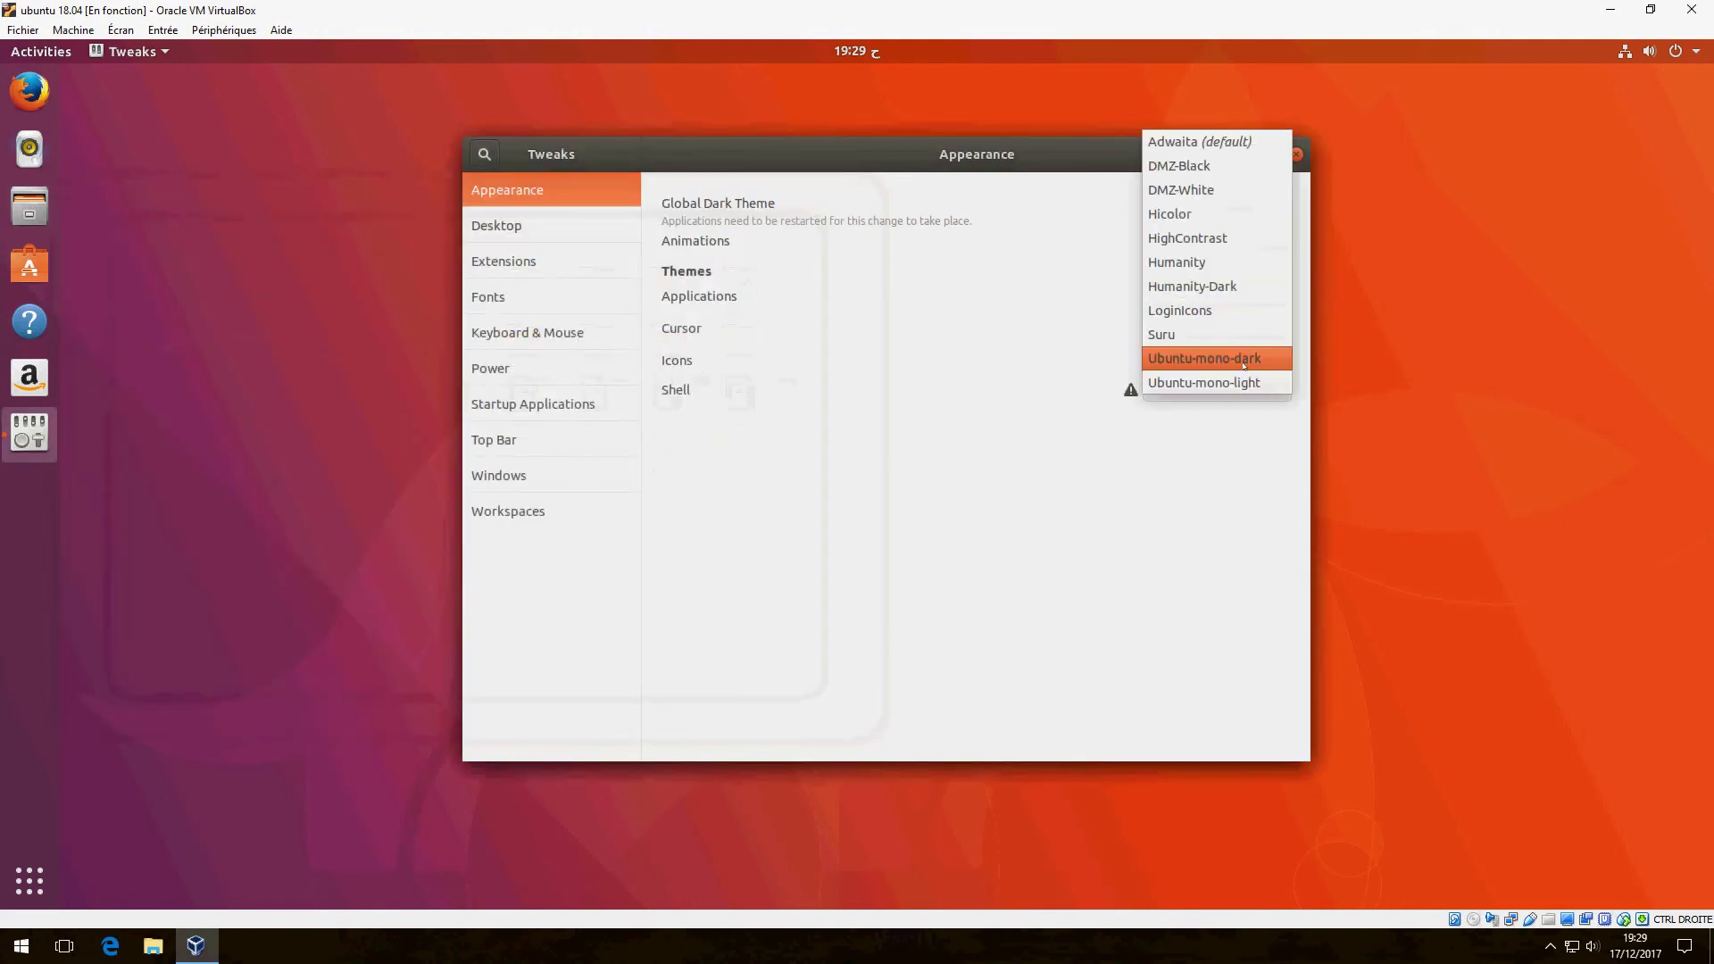
click(1194, 340)
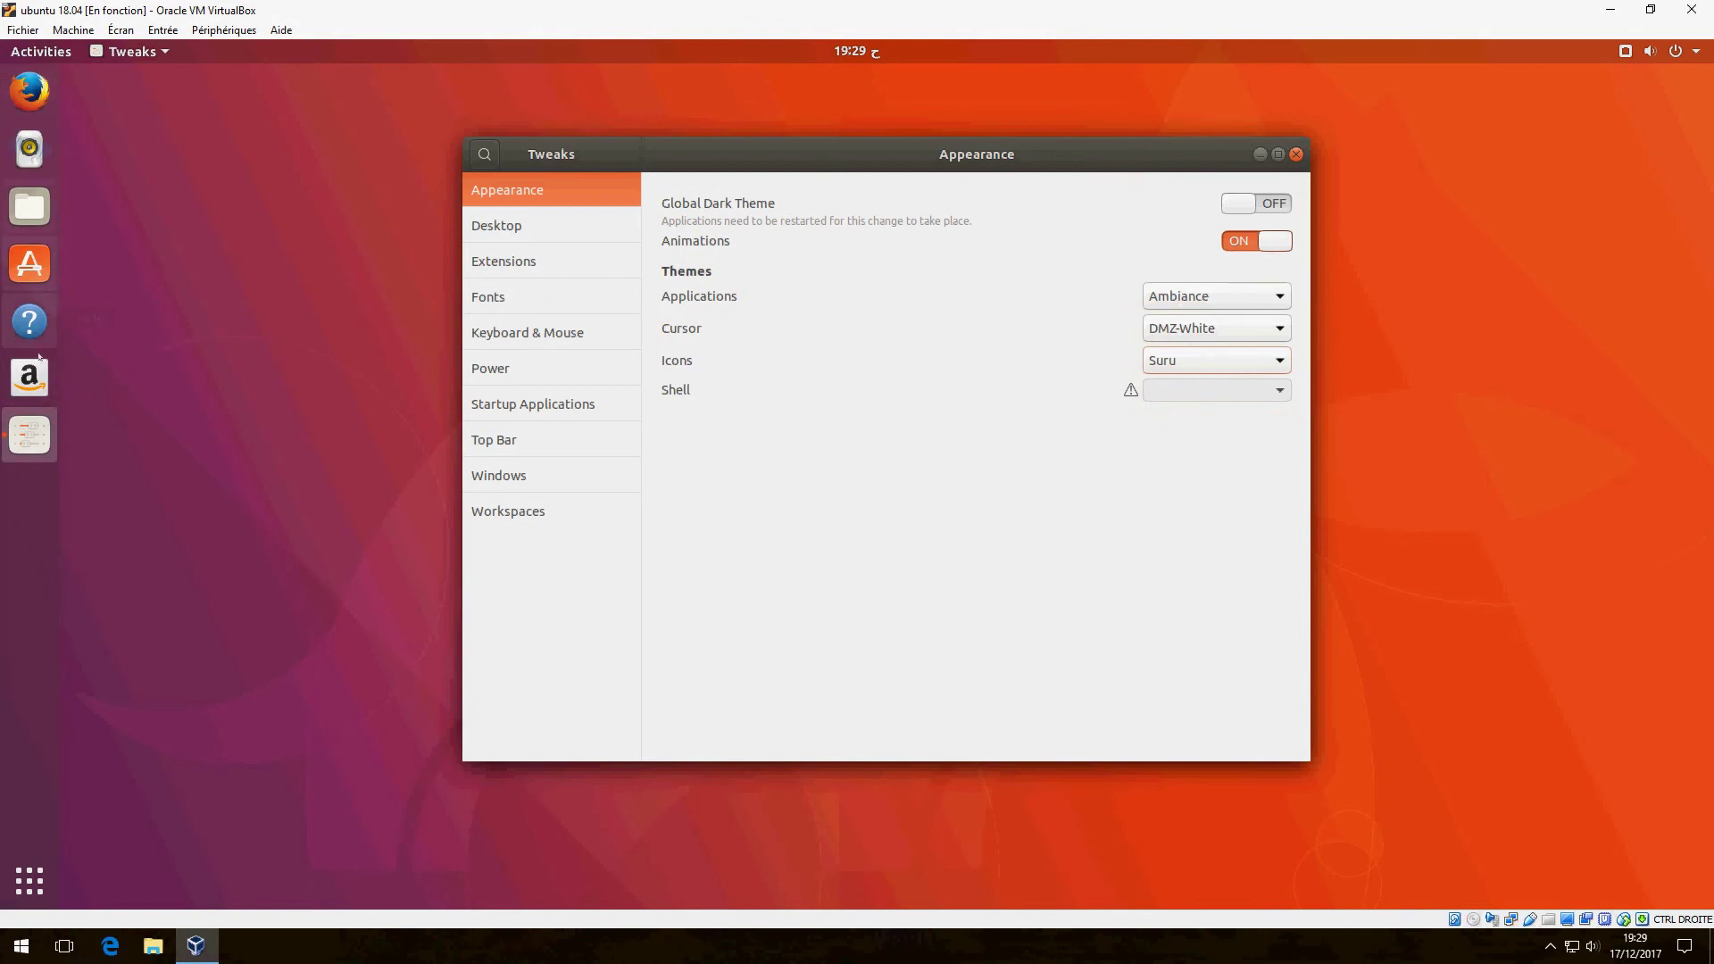
Step: Open Home in Files and step through its folders, now shown with Suru icons
click(28, 208)
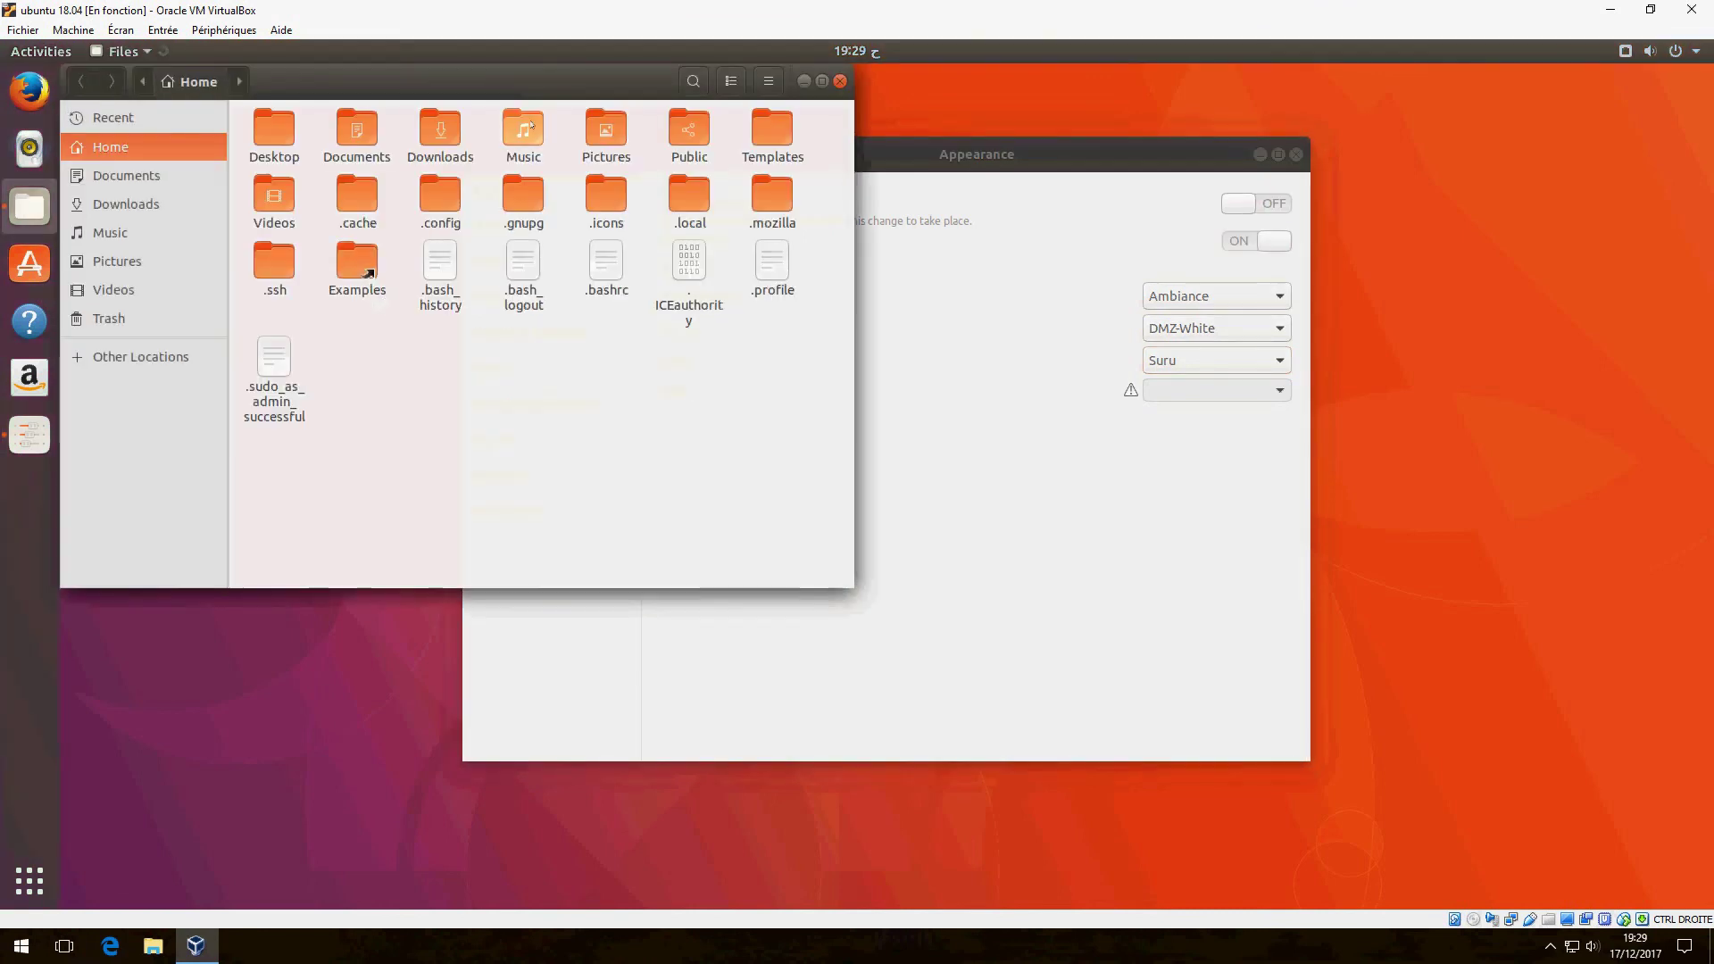
key(Down)
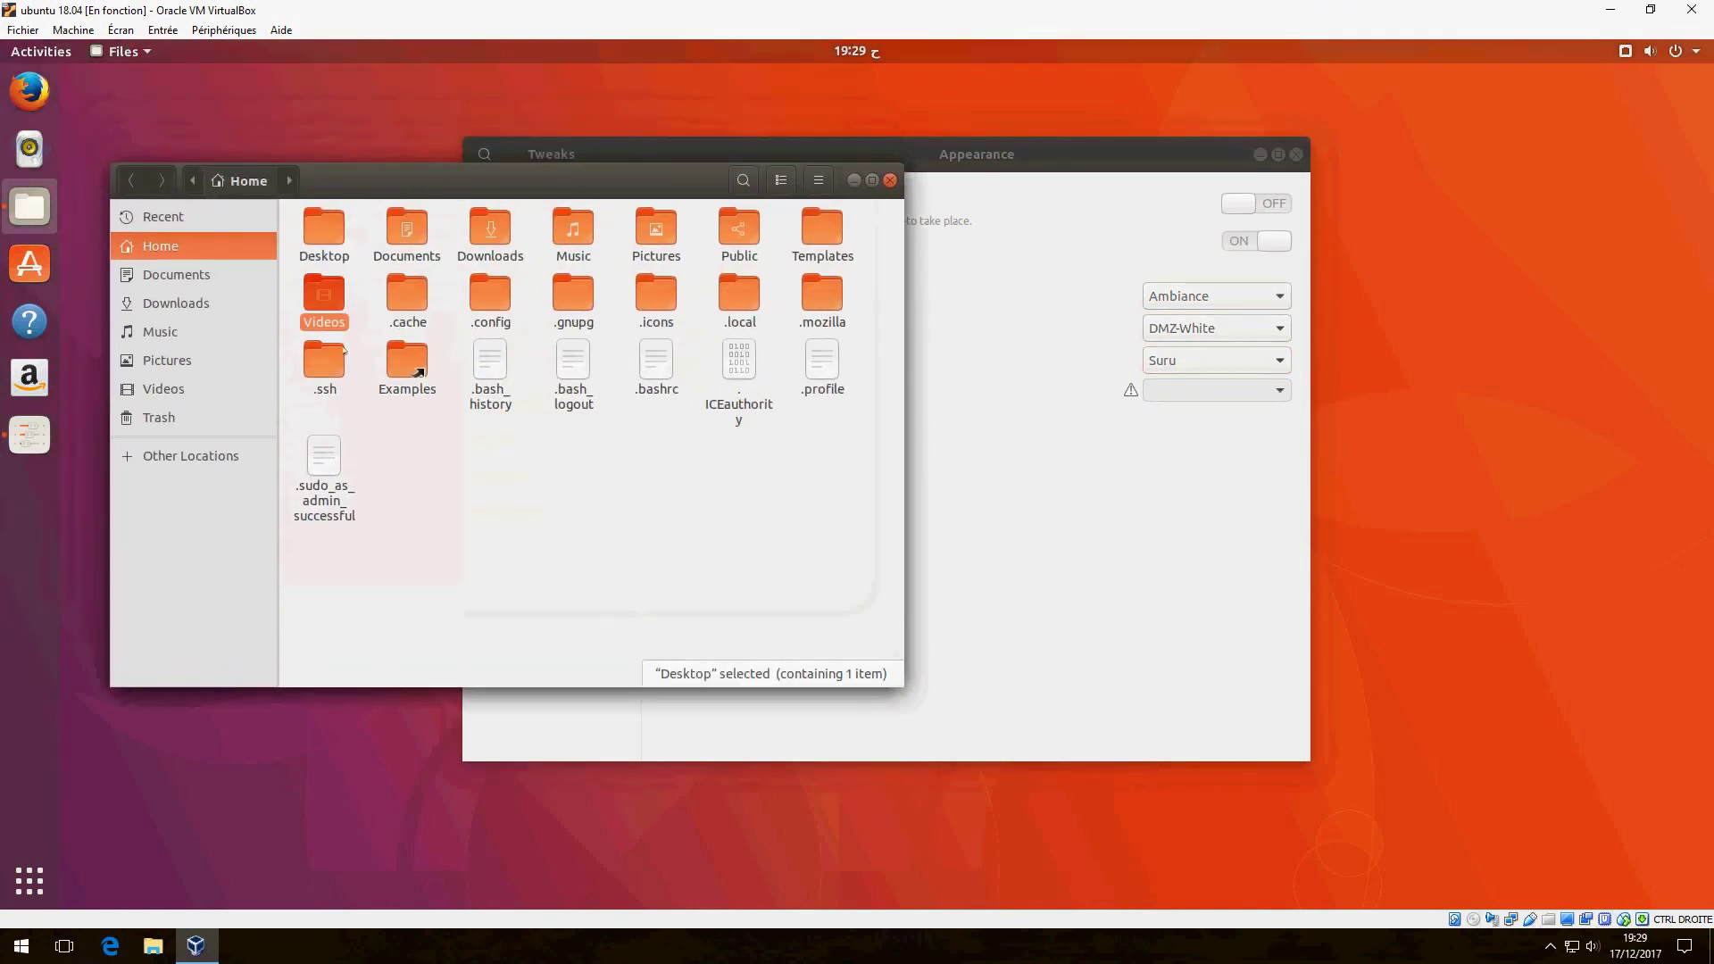
key(Down)
key(Right)
key(Escape)
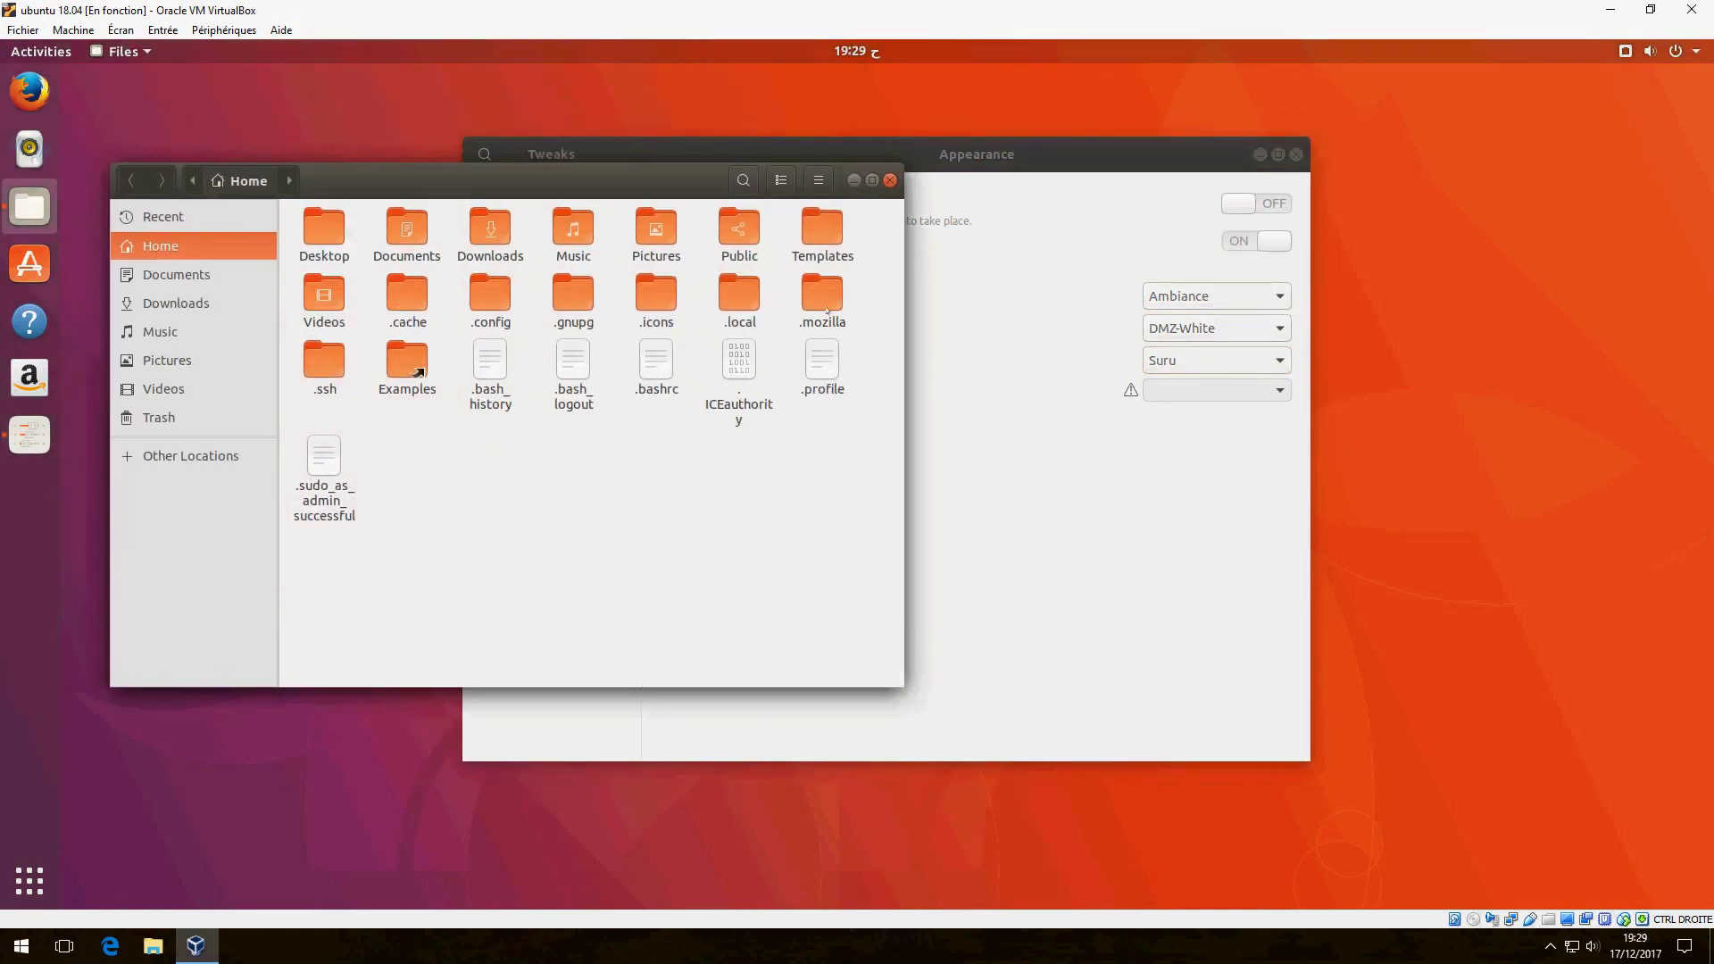